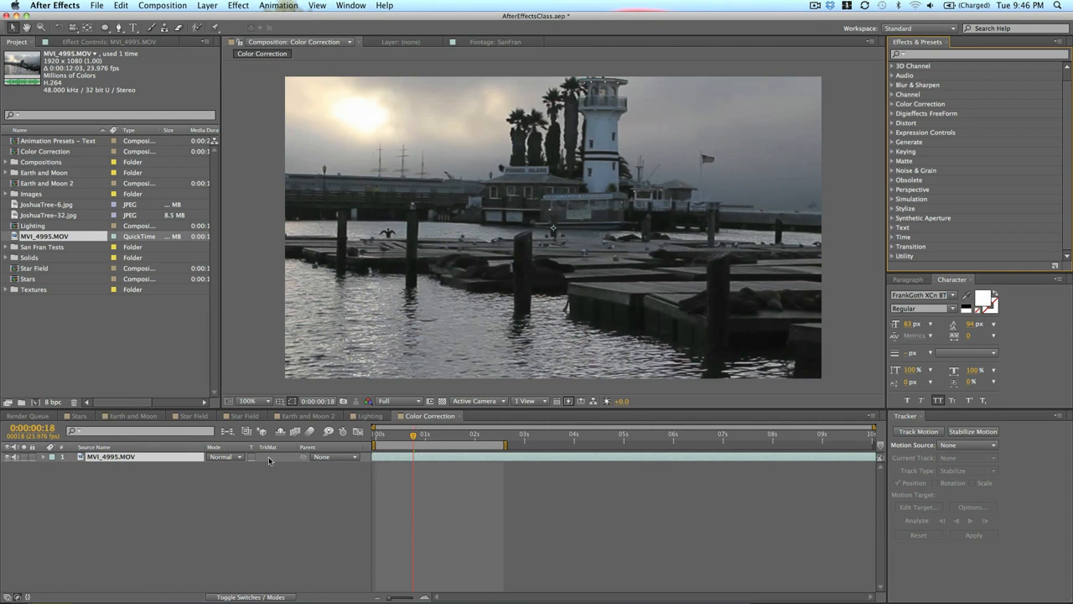
# Step: Scale the MVI_4995.MOV layer to 50% so the footage fits the composition frame
pyautogui.press('s')
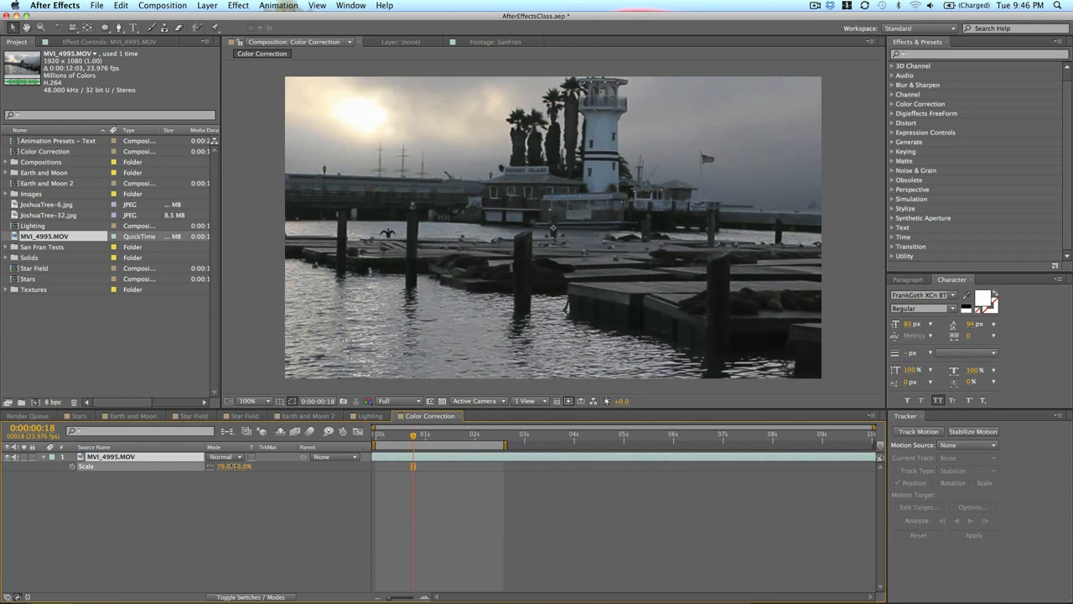
pyautogui.moveTo(243, 467); pyautogui.dragTo(242, 471)
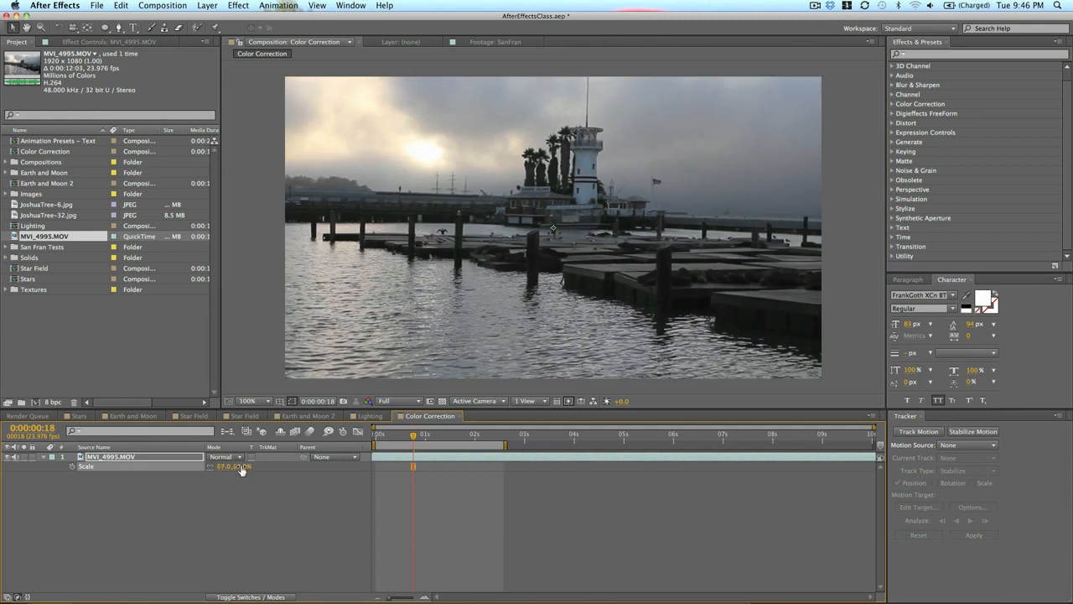
pyautogui.click(253, 465)
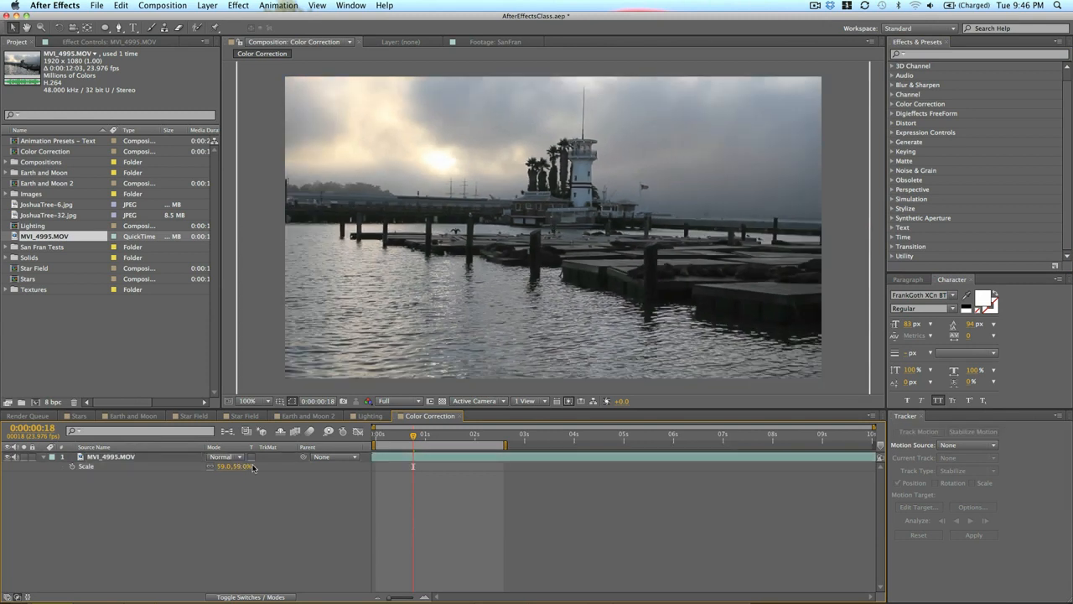
pyautogui.moveTo(246, 465); pyautogui.dragTo(245, 466)
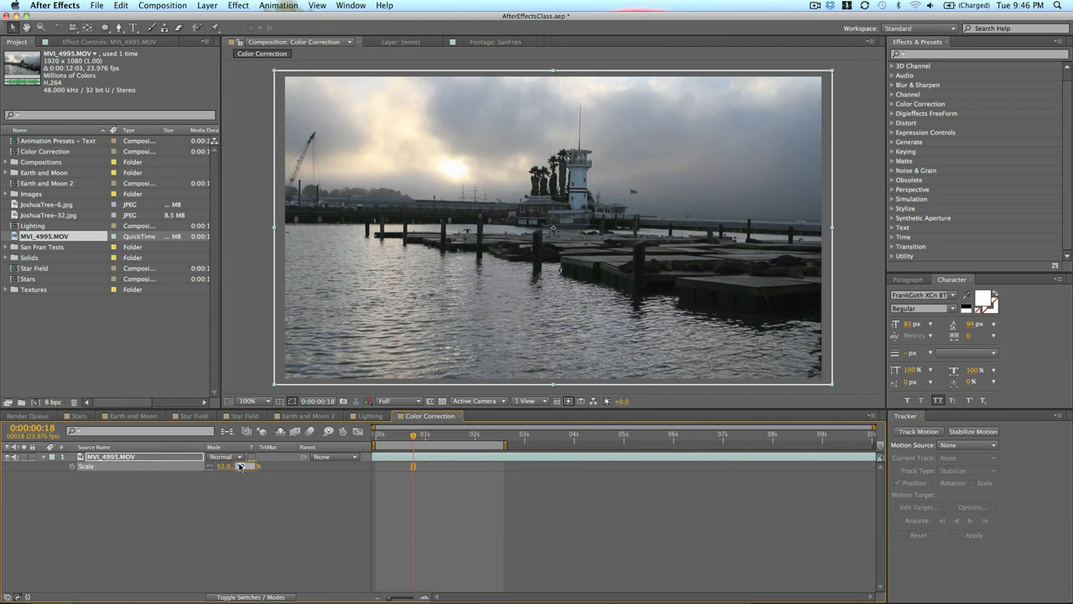
pyautogui.moveTo(240, 466); pyautogui.dragTo(240, 469)
pyautogui.click(465, 519)
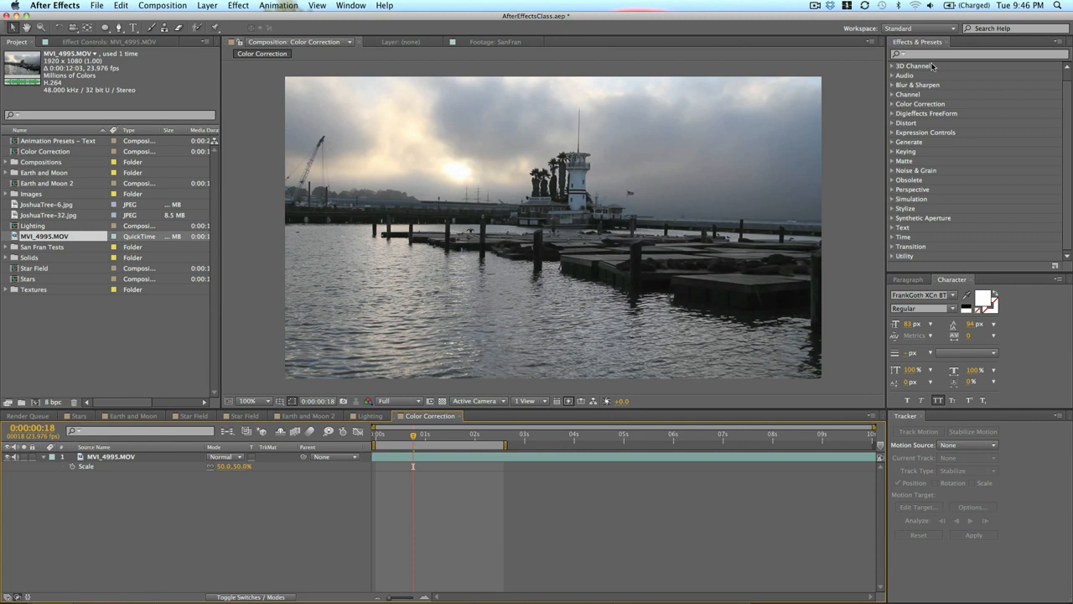
# Step: Apply the Brightness & Contrast color correction effect to the footage, with brightness 29 and contrast 31
pyautogui.click(898, 105)
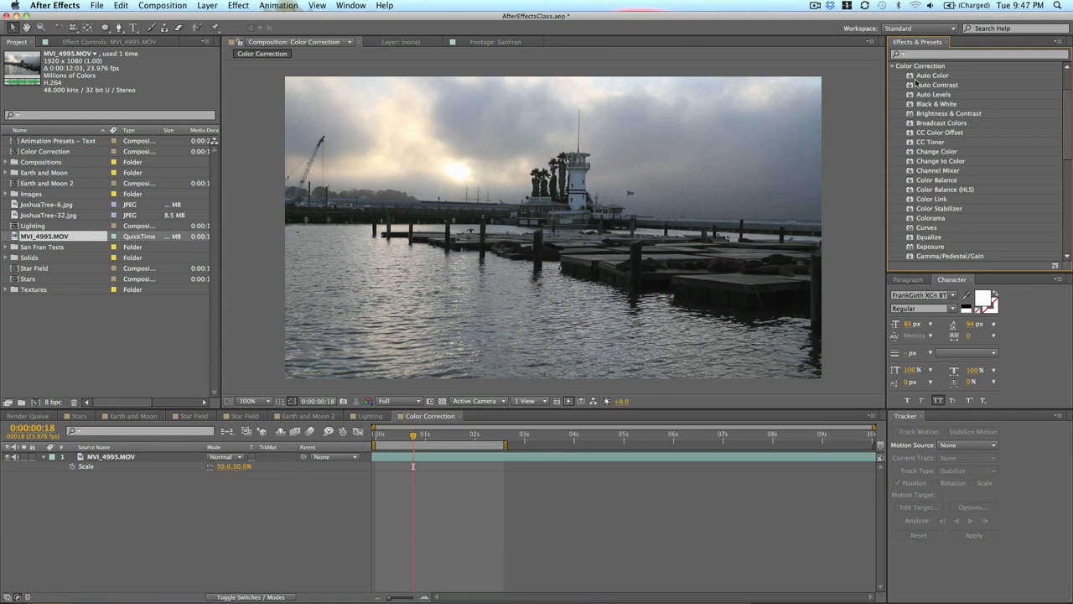
pyautogui.scroll(-3, 922, 101)
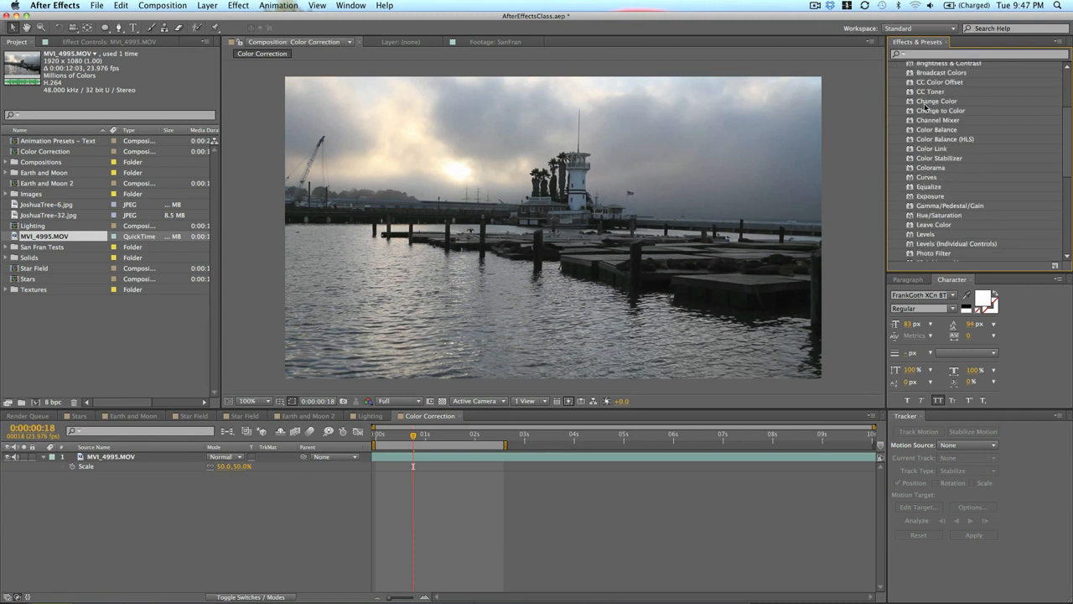
pyautogui.scroll(2, 925, 105)
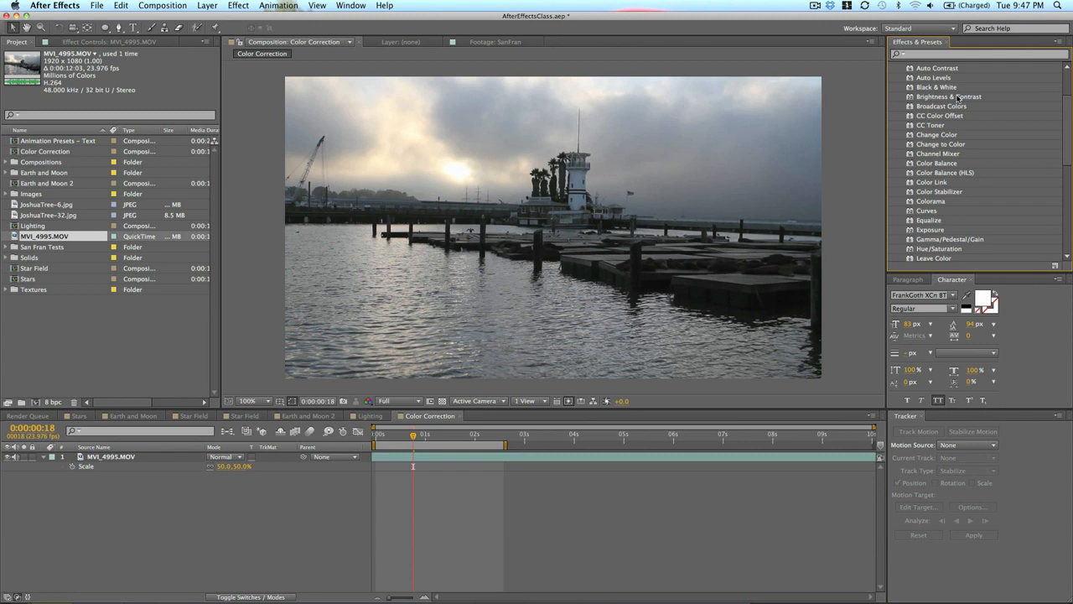
pyautogui.moveTo(957, 98); pyautogui.dragTo(583, 150)
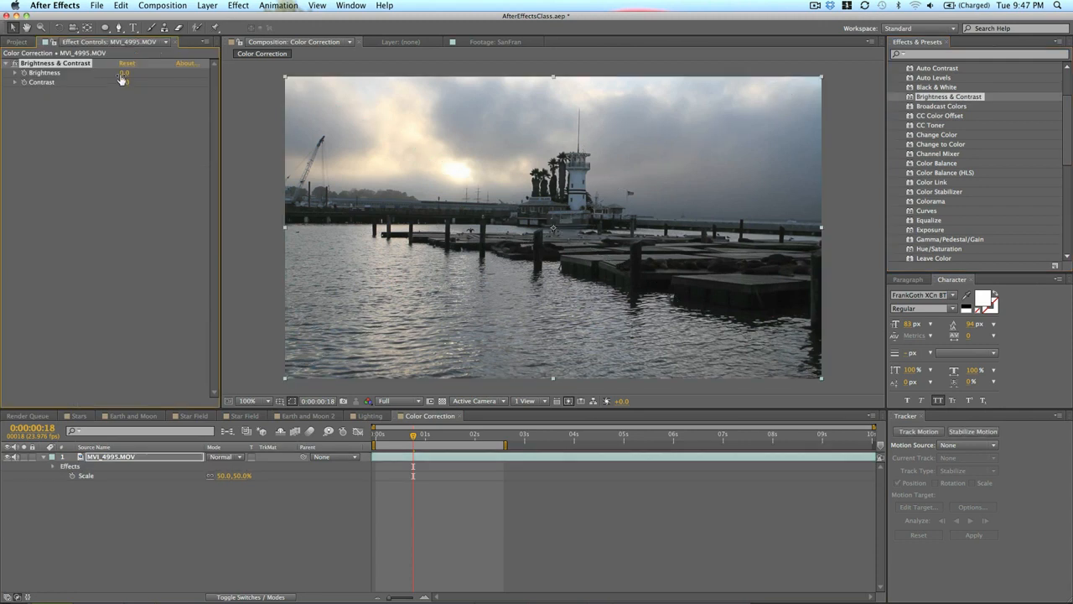
pyautogui.moveTo(121, 77)
pyautogui.mouseDown()
pyautogui.moveTo(137, 77)
pyautogui.moveTo(125, 88)
pyautogui.mouseUp()
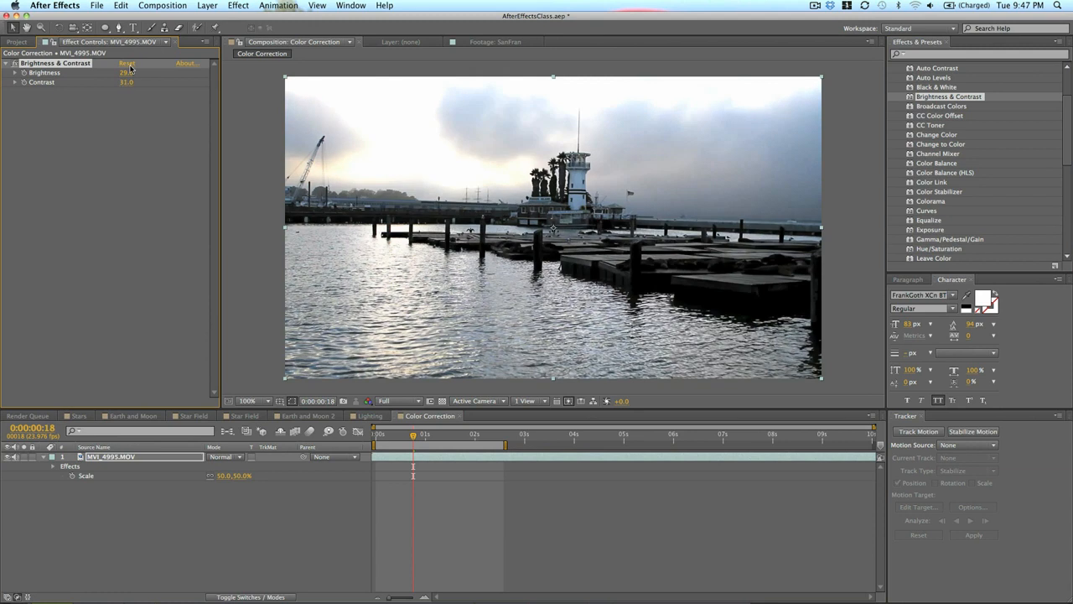
# Step: Compare the footage with the Brightness & Contrast effect on and off, and remove the effect
pyautogui.click(127, 64)
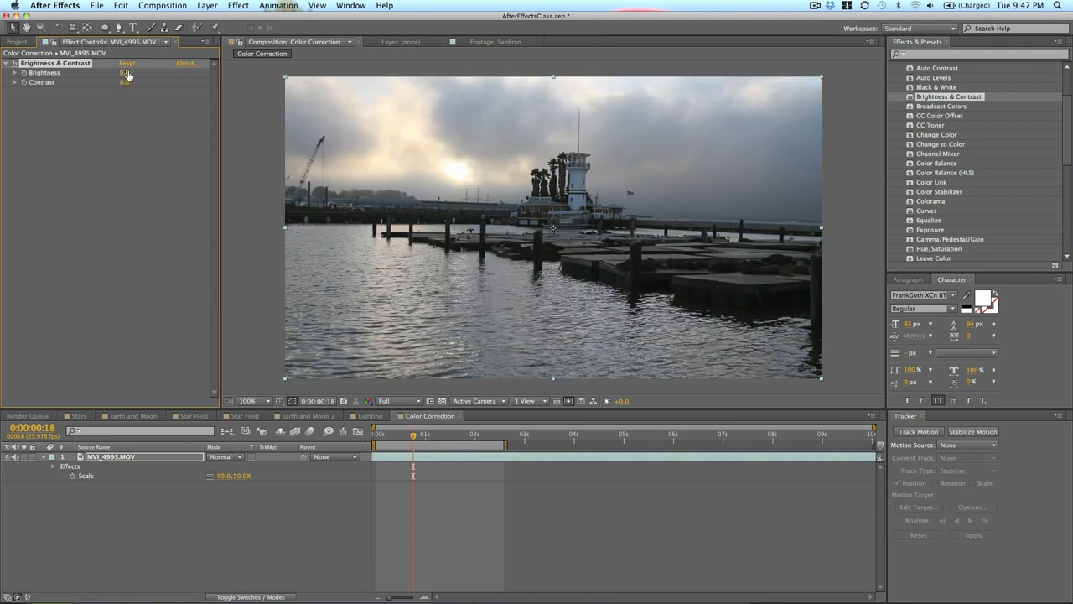
pyautogui.press('cmd+z')
pyautogui.click(13, 63)
pyautogui.click(13, 64)
pyautogui.click(12, 63)
pyautogui.click(13, 64)
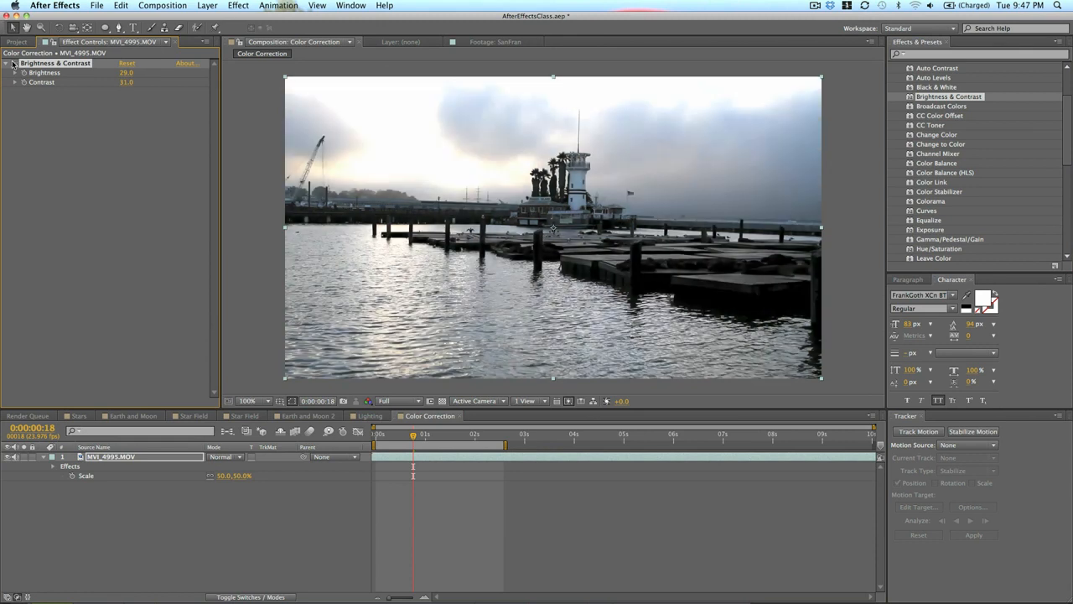
pyautogui.click(13, 63)
pyautogui.press('Delete')
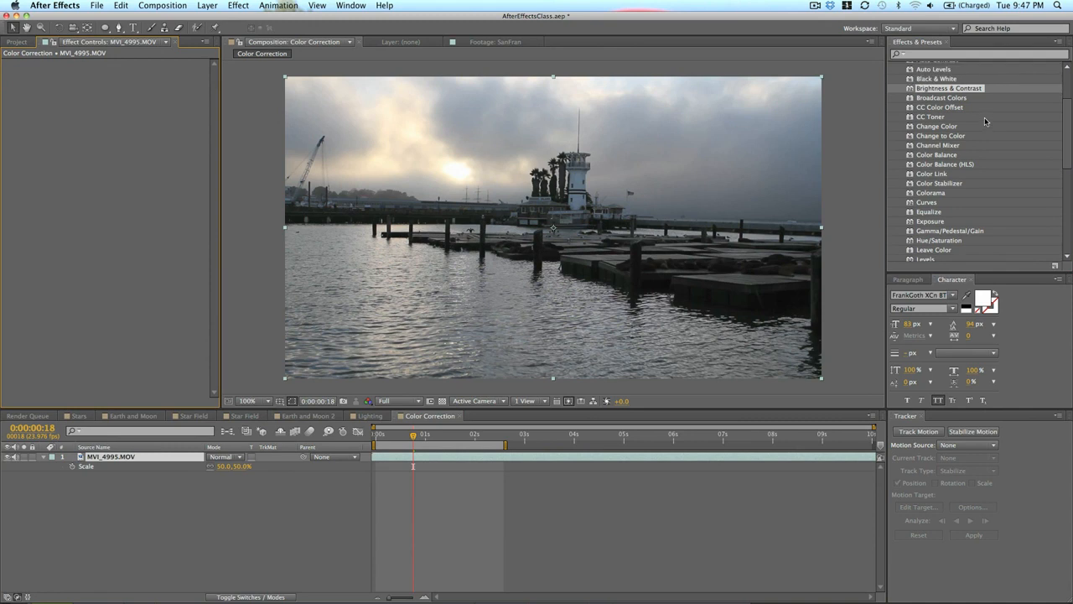
# Step: Apply the Curves effect to the footage and shape its RGB curve into a gentle S with darker shadows and brighter highlights
pyautogui.scroll(-1, 985, 117)
pyautogui.click(928, 186)
pyautogui.moveTo(928, 186); pyautogui.dragTo(554, 227)
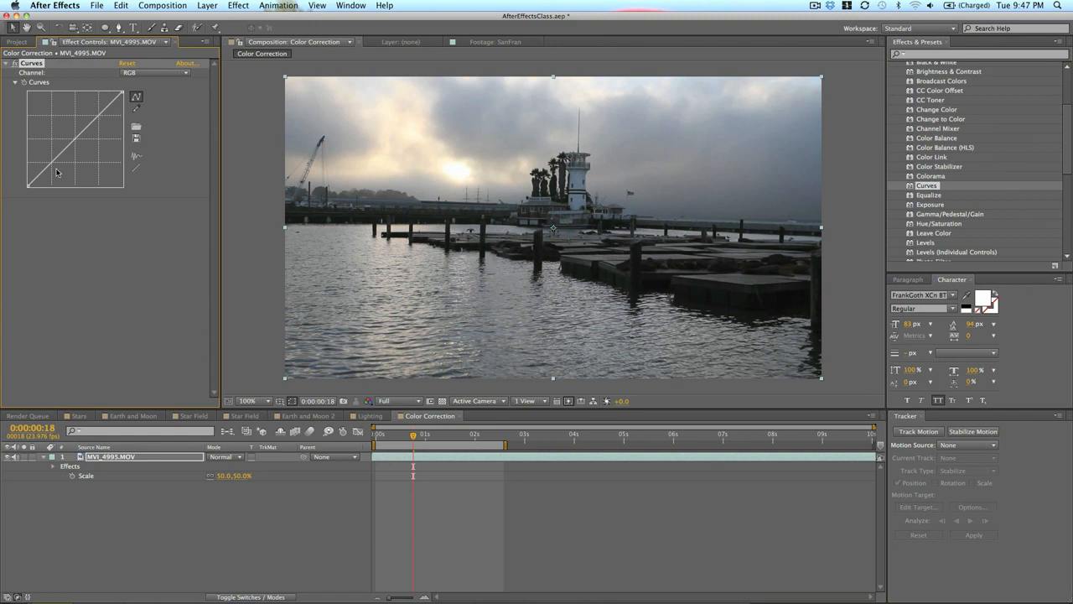
pyautogui.click(141, 74)
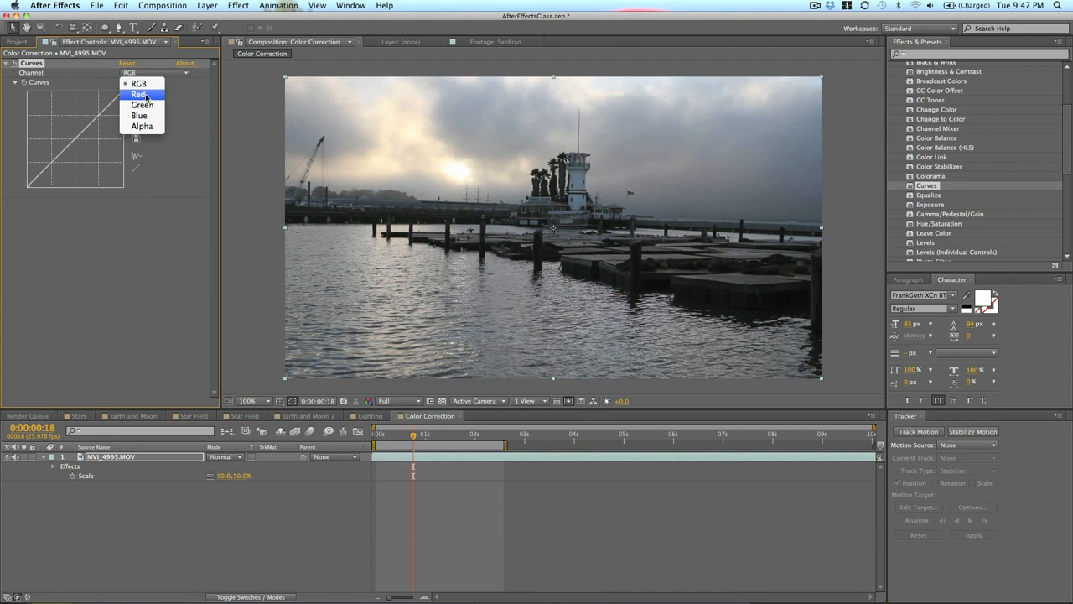
pyautogui.click(84, 80)
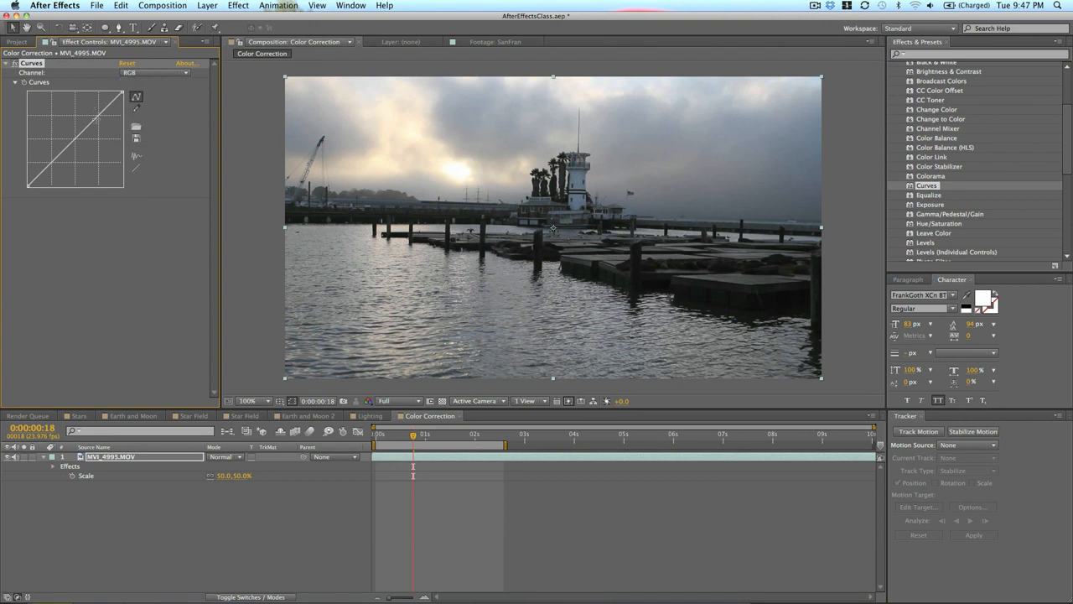
pyautogui.moveTo(96, 119); pyautogui.dragTo(64, 158)
pyautogui.moveTo(90, 112); pyautogui.dragTo(91, 113)
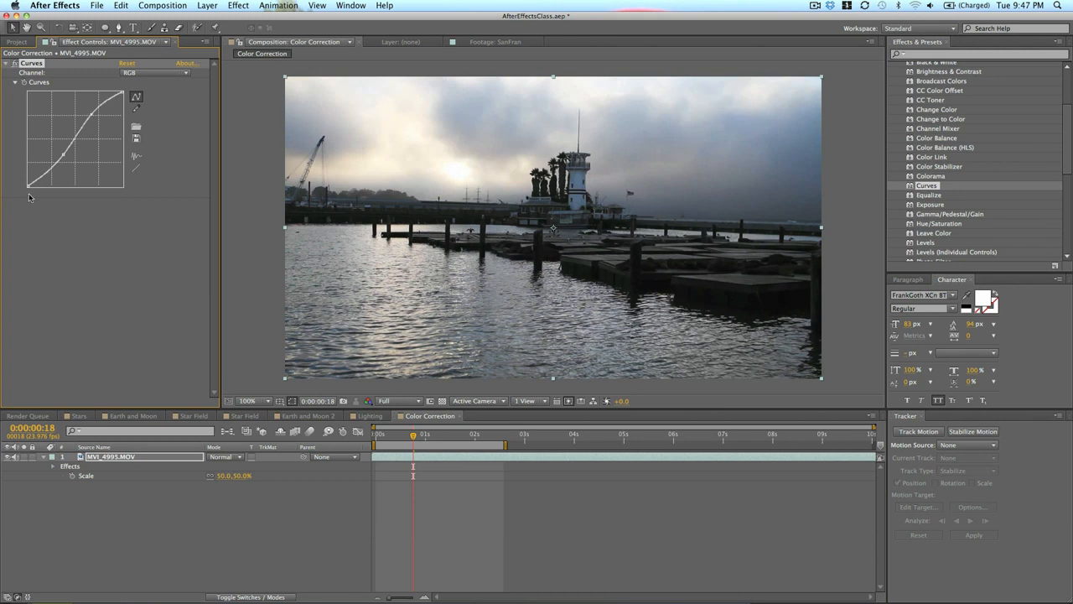
# Step: Raise the midtones of the red channel's curve and slightly lower those of the green channel
pyautogui.click(131, 74)
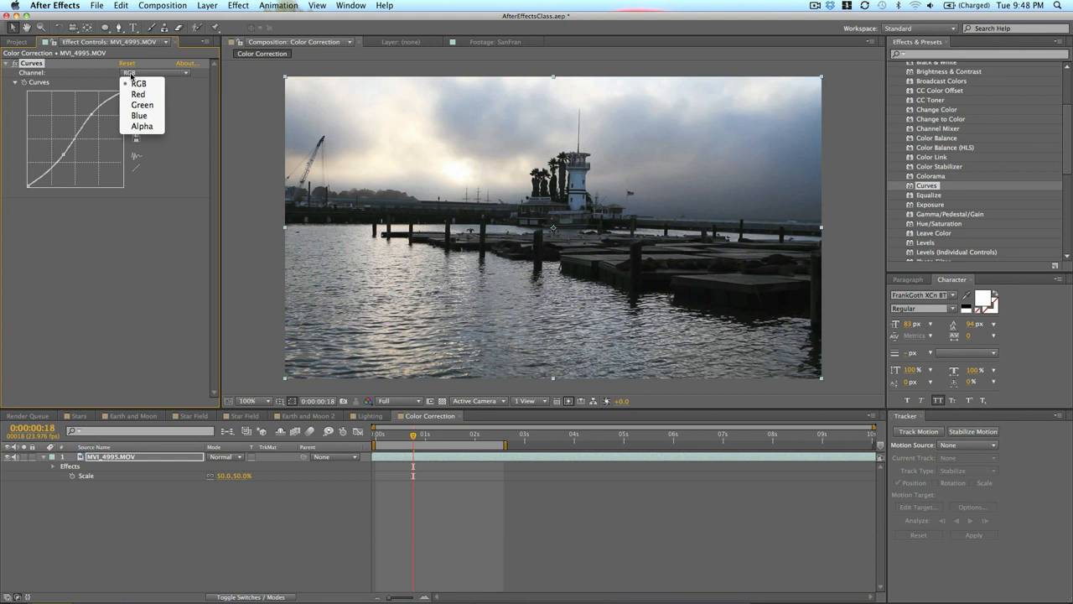
pyautogui.click(139, 94)
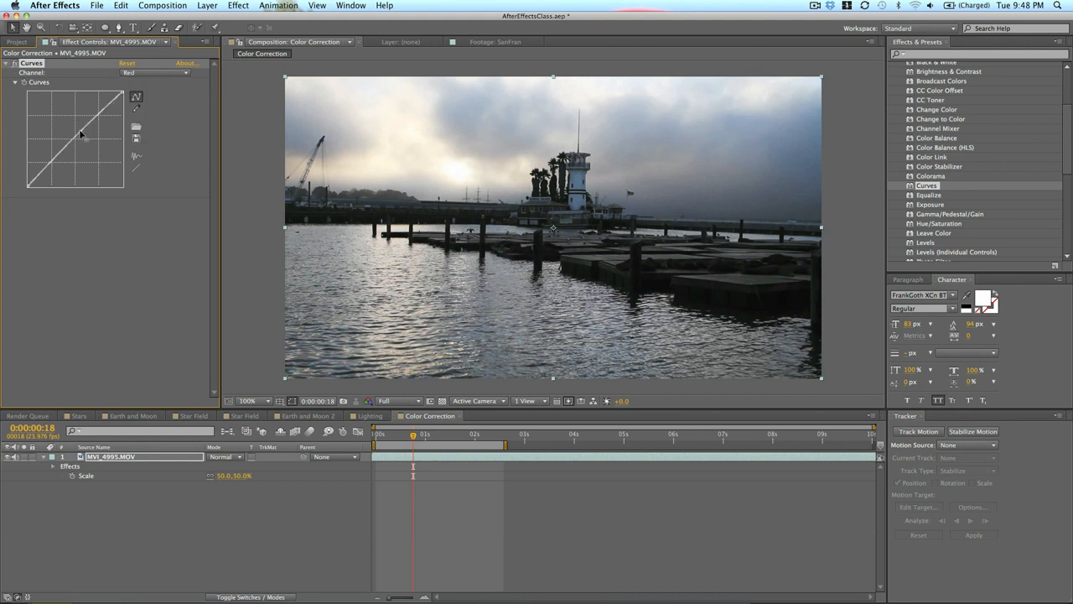
pyautogui.moveTo(81, 134)
pyautogui.mouseDown()
pyautogui.moveTo(71, 122)
pyautogui.moveTo(75, 130)
pyautogui.mouseUp()
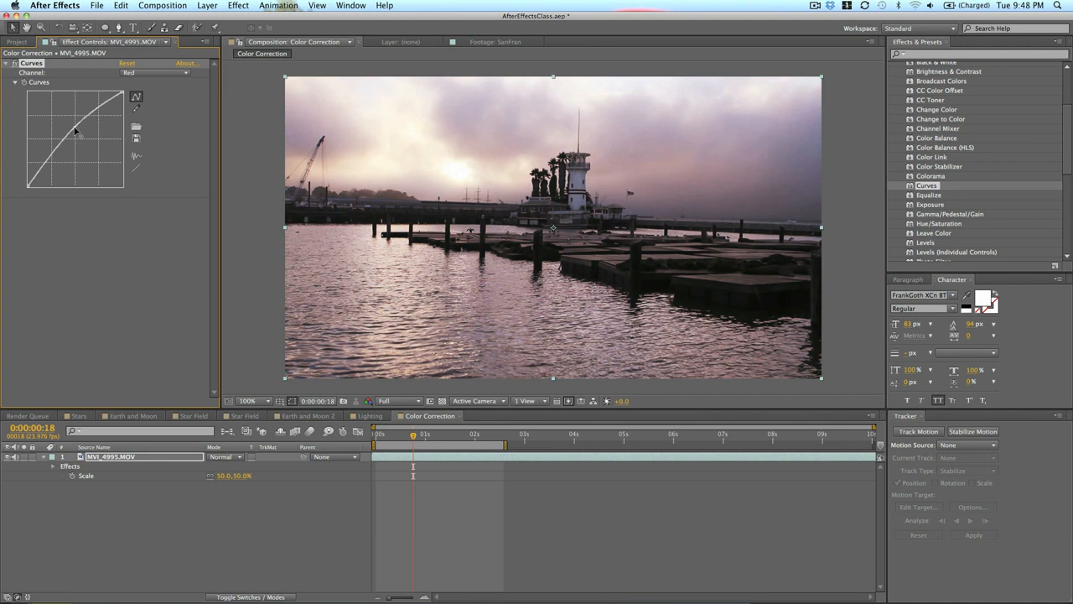
pyautogui.click(151, 73)
pyautogui.click(143, 106)
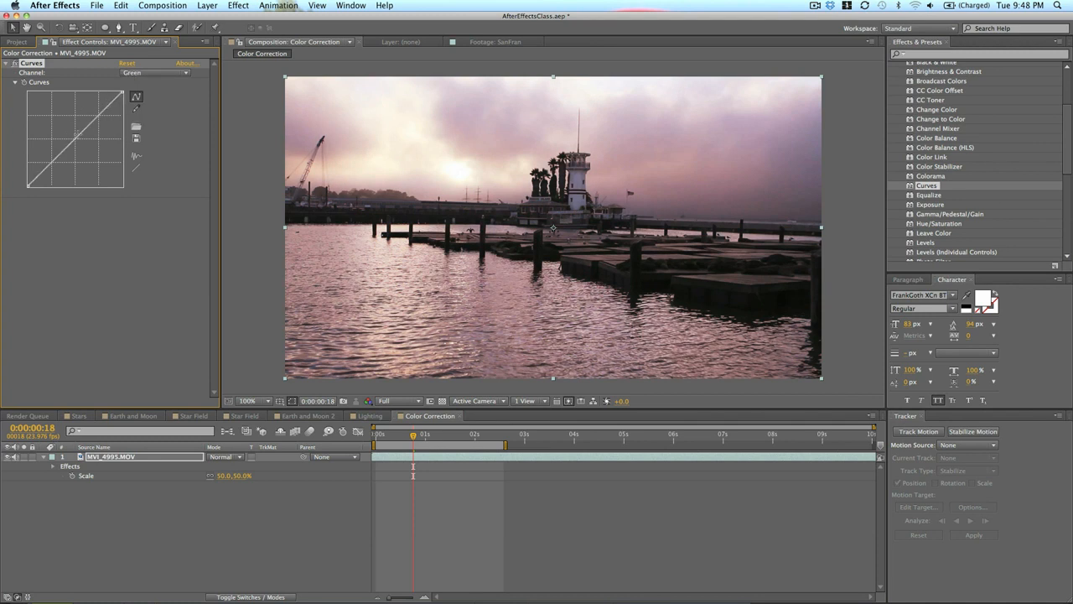
pyautogui.moveTo(78, 133)
pyautogui.mouseDown()
pyautogui.moveTo(82, 145)
pyautogui.moveTo(79, 135)
pyautogui.mouseUp()
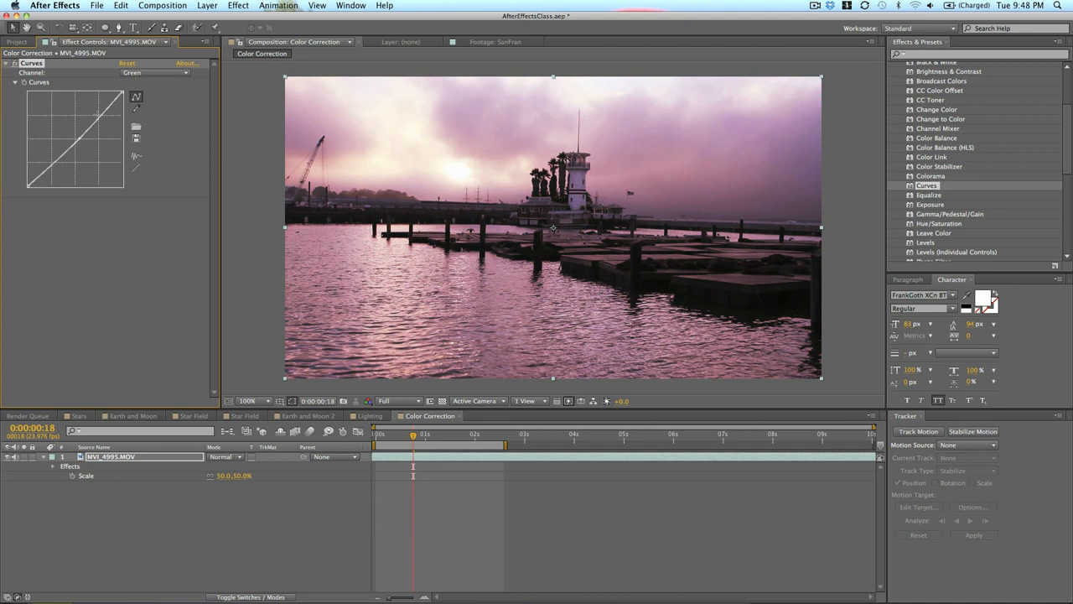
# Step: Raise the midtones of the blue channel's curve and remove the Curves effect from the footage
pyautogui.click(139, 75)
pyautogui.click(139, 116)
pyautogui.moveTo(81, 130); pyautogui.dragTo(70, 123)
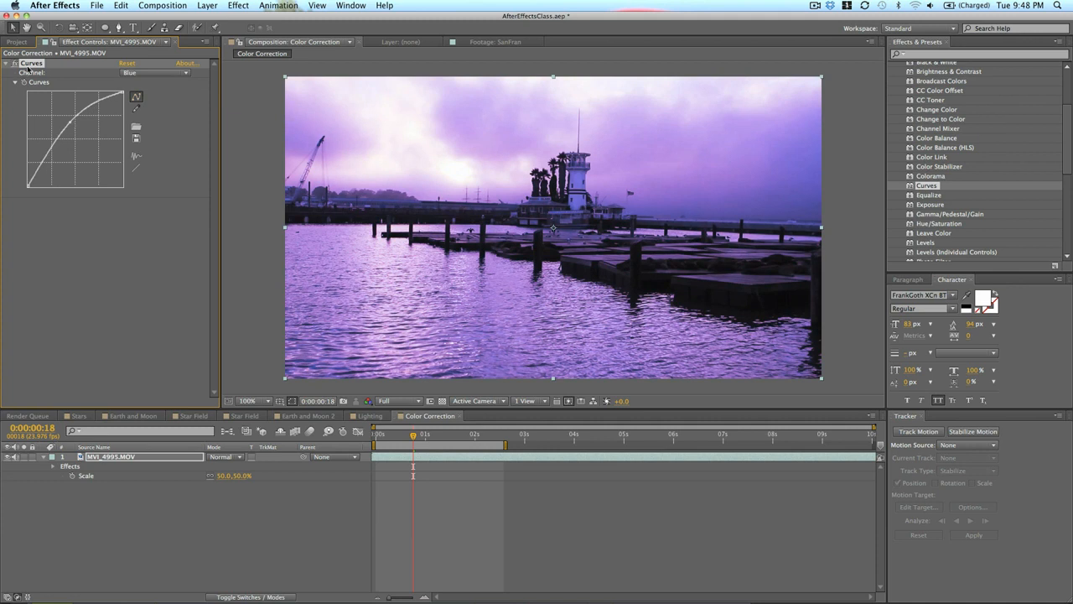
pyautogui.press('Delete')
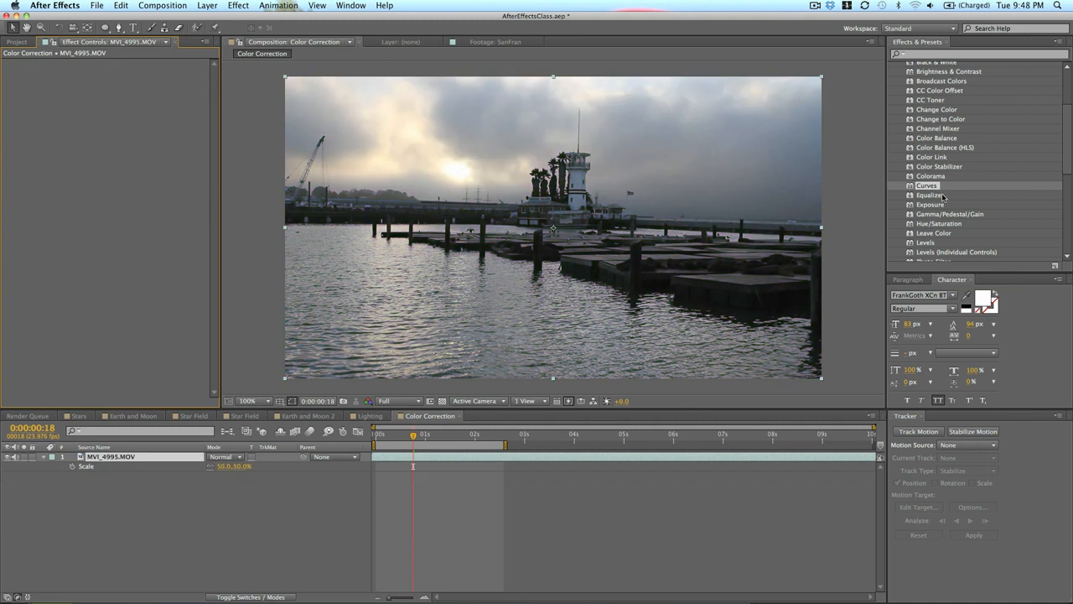
# Step: Apply the Levels effect to the footage, with Input White at 216 and Input Black at 28
pyautogui.scroll(-1, 943, 197)
pyautogui.click(938, 227)
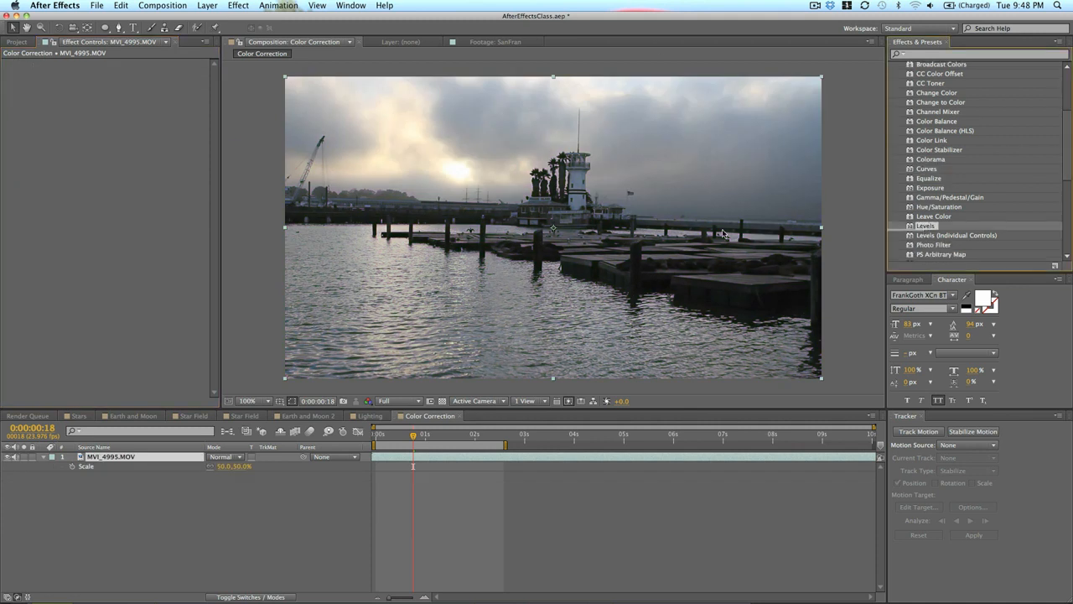
pyautogui.moveTo(939, 239); pyautogui.dragTo(436, 210)
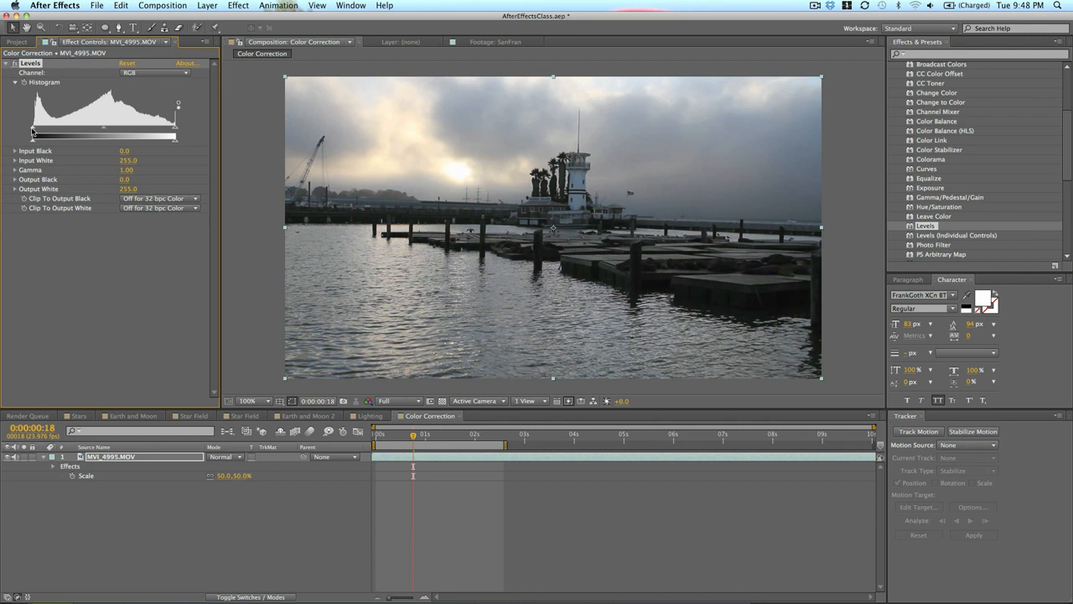
pyautogui.moveTo(177, 127); pyautogui.dragTo(153, 128)
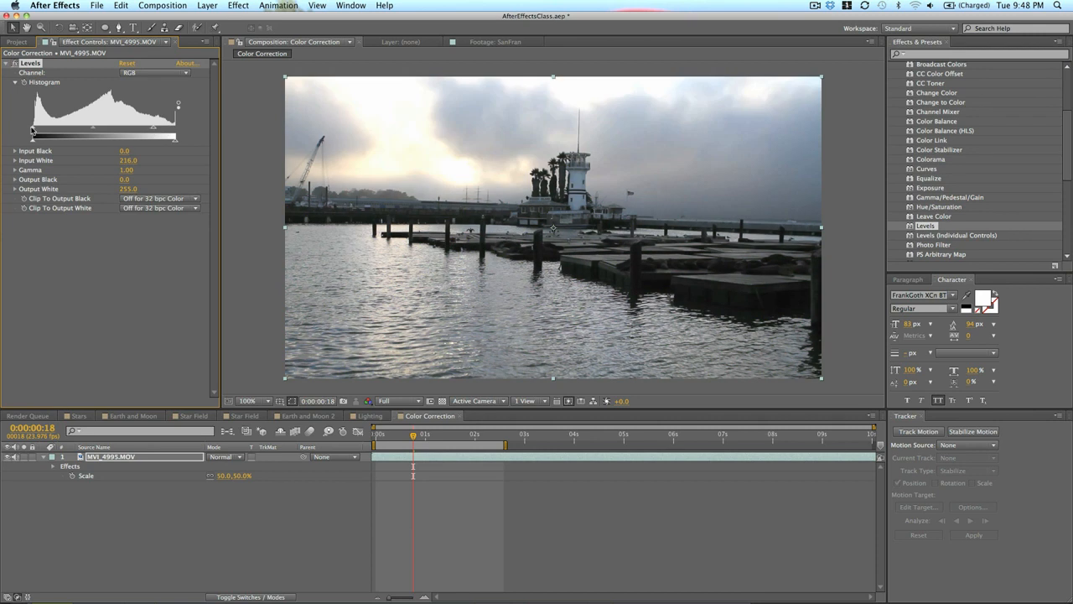
pyautogui.moveTo(32, 130); pyautogui.dragTo(48, 130)
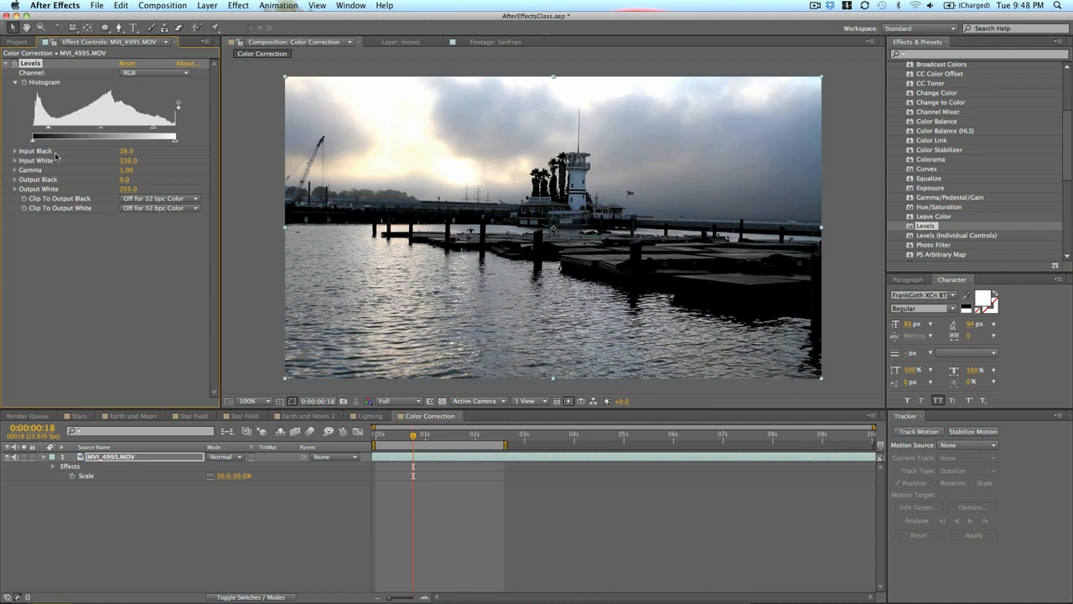
# Step: Try Input Black 53.5 and Input White 328.2 in Levels, and remove the effect
pyautogui.moveTo(123, 152)
pyautogui.mouseDown()
pyautogui.moveTo(117, 165)
pyautogui.moveTo(149, 160)
pyautogui.mouseUp()
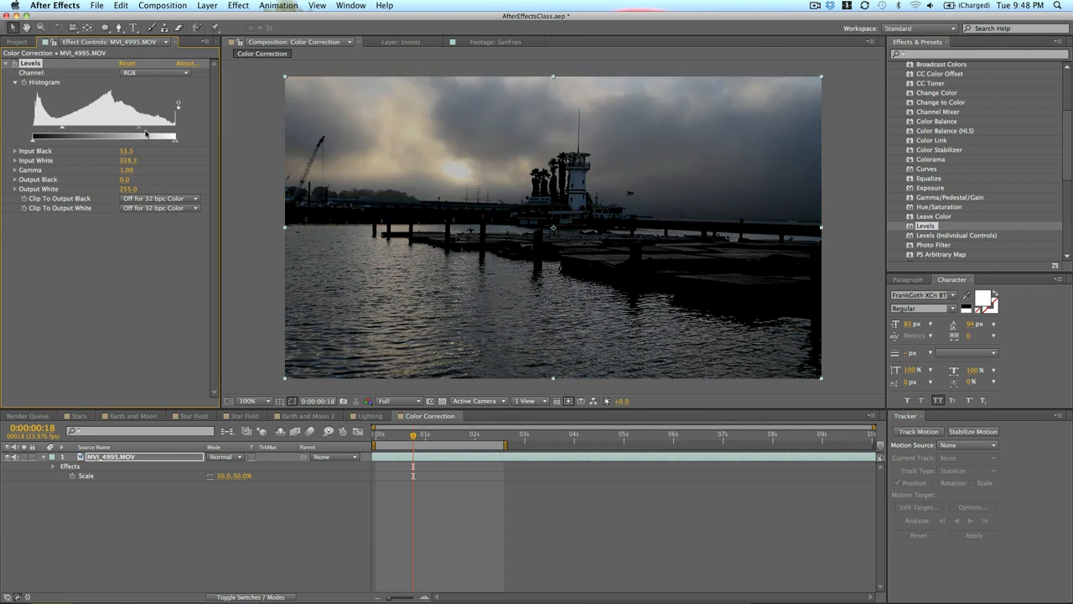
pyautogui.press('Delete')
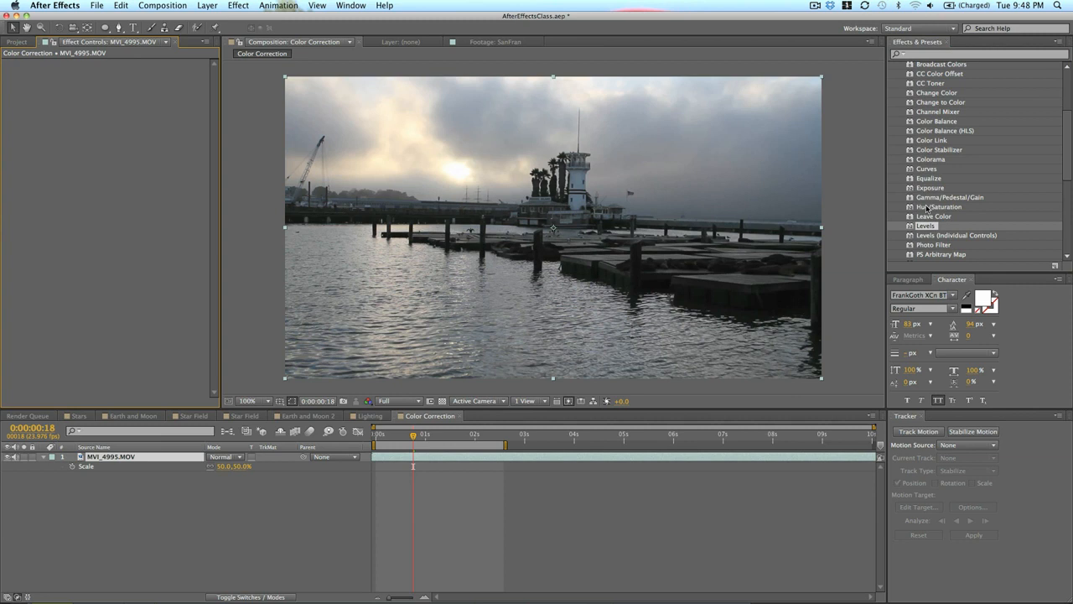
# Step: Try Hue/Saturation on the footage with Master Saturation 43 and Master Hue +112°, and remove the effect
pyautogui.moveTo(939, 206); pyautogui.dragTo(184, 134)
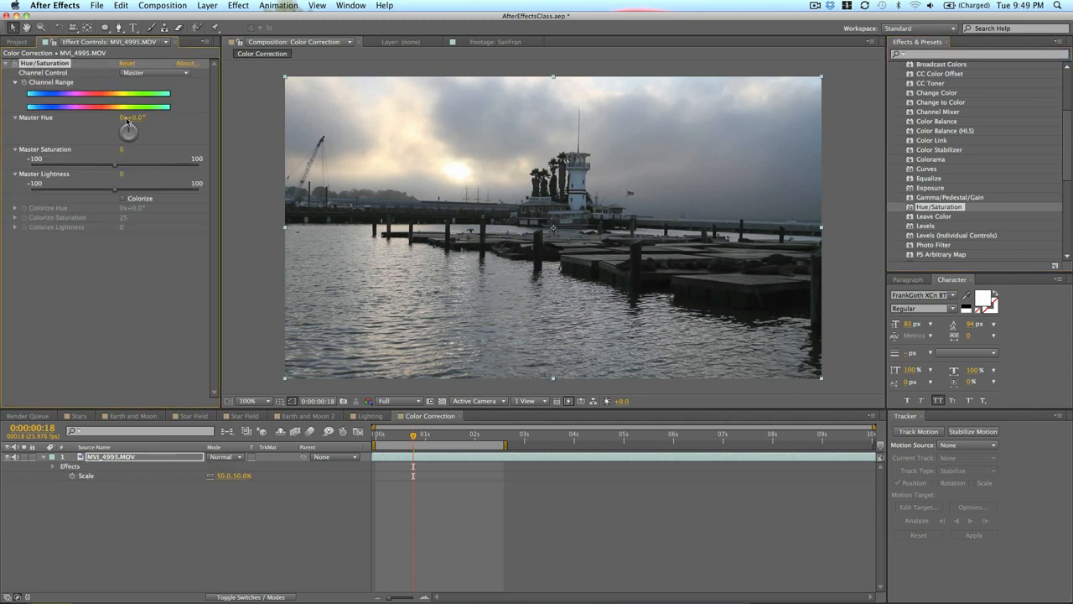
pyautogui.moveTo(115, 163); pyautogui.dragTo(200, 169)
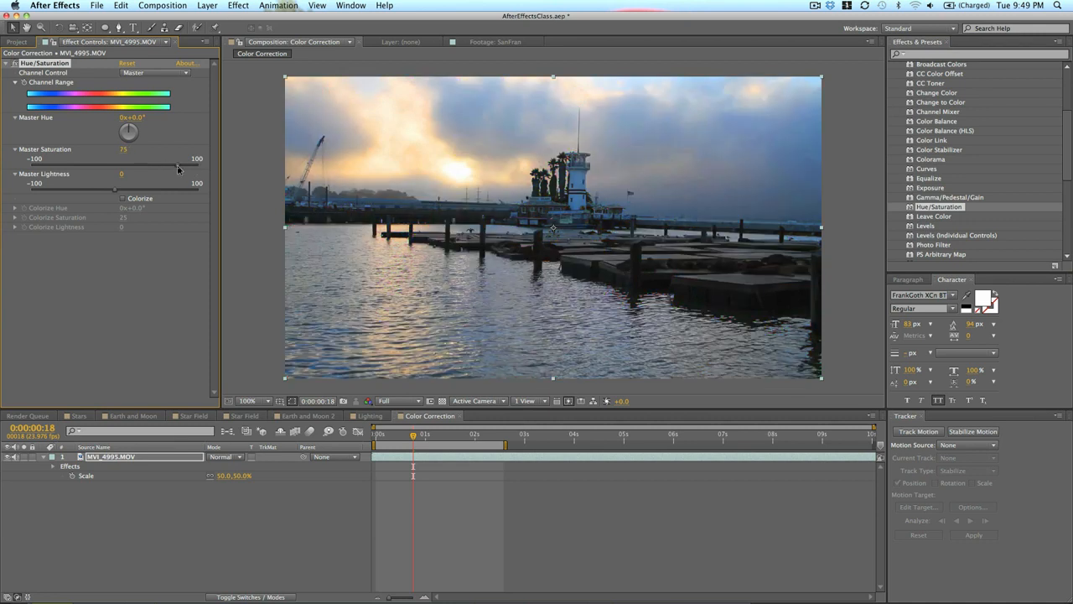
pyautogui.moveTo(177, 164); pyautogui.dragTo(146, 166)
pyautogui.moveTo(135, 123); pyautogui.dragTo(171, 120)
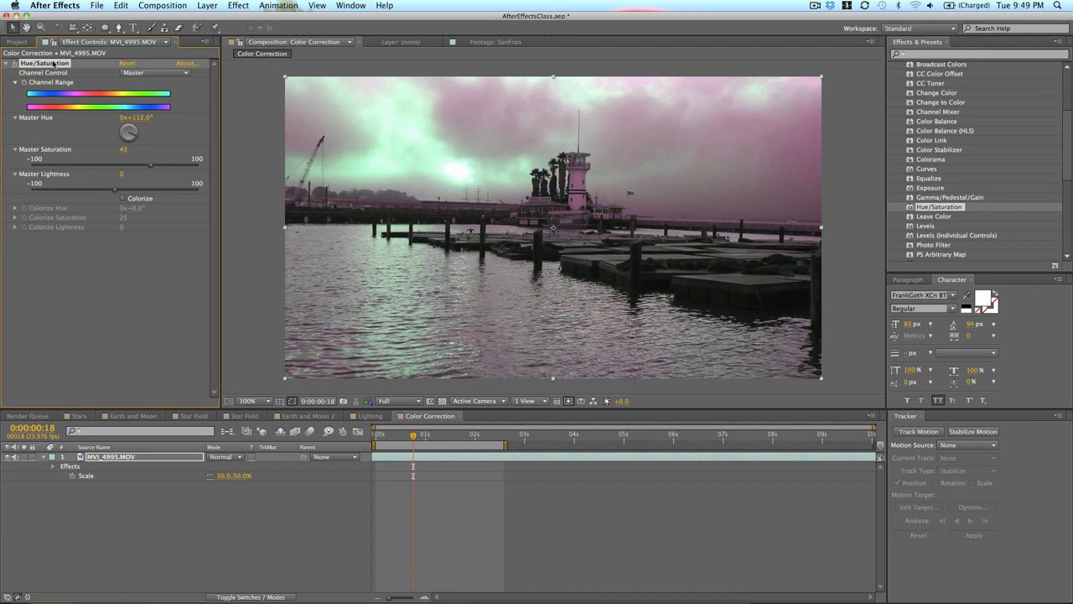
pyautogui.press('Delete')
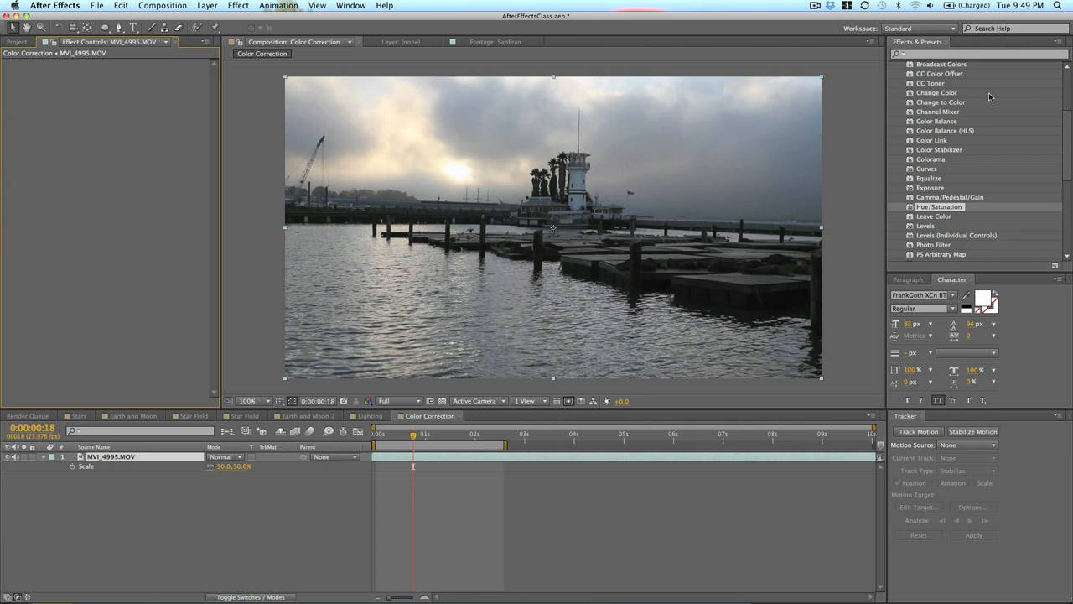
# Step: Apply the Photo Filter effect to the footage with the Warming Filter (85) preset
pyautogui.scroll(-3, 989, 92)
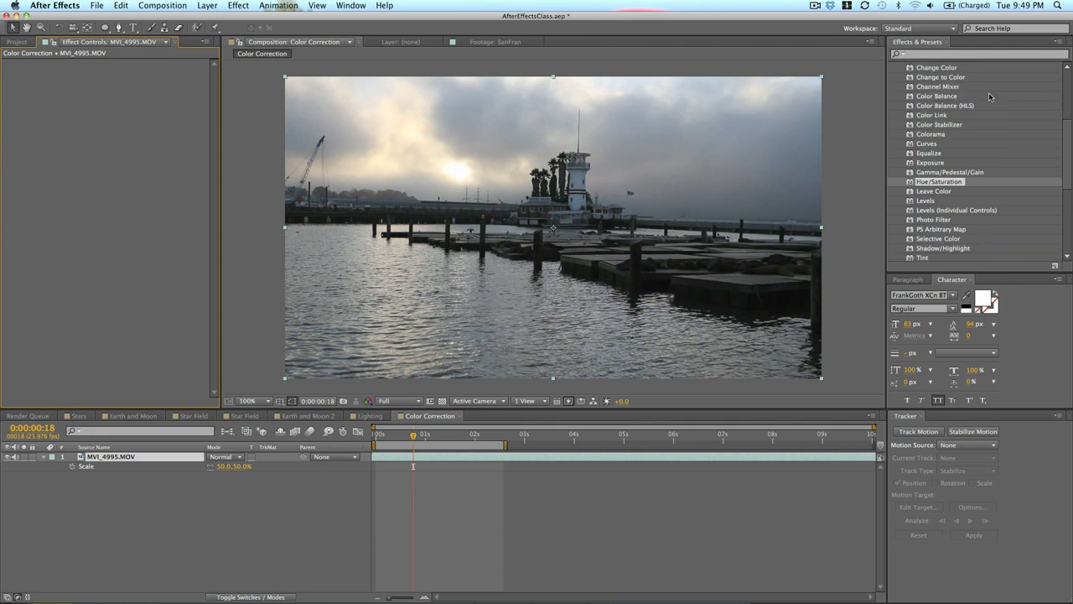
pyautogui.scroll(-4, 989, 92)
pyautogui.click(936, 186)
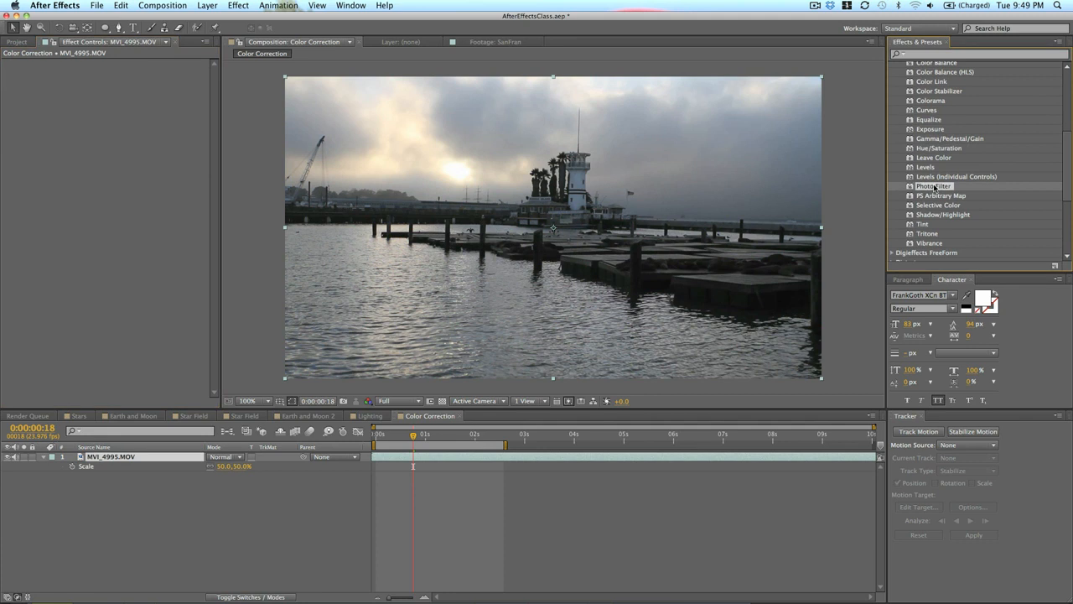
pyautogui.moveTo(935, 186); pyautogui.dragTo(579, 223)
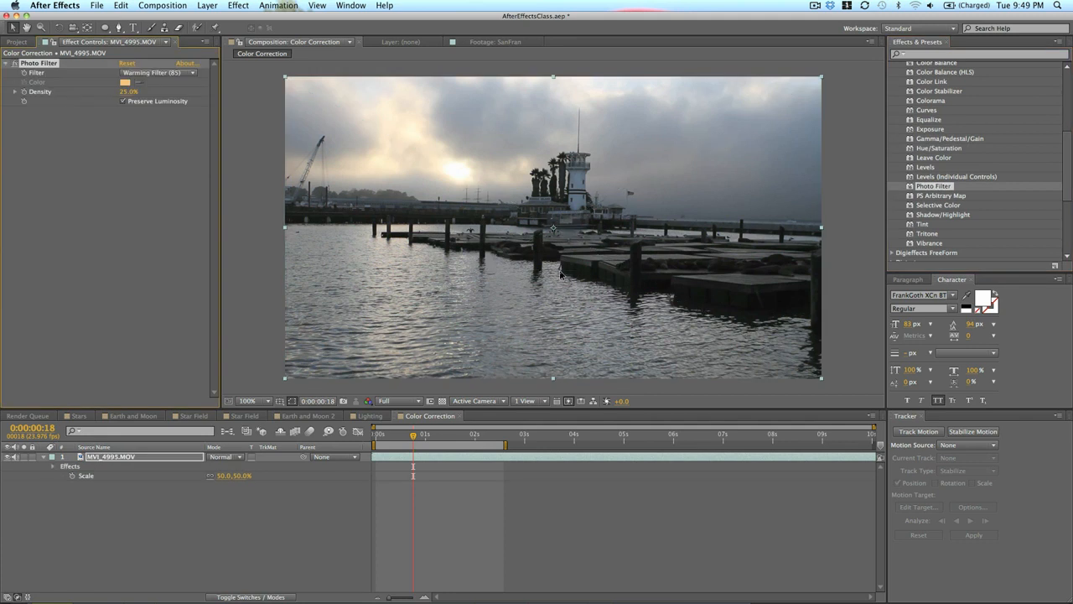
pyautogui.click(163, 75)
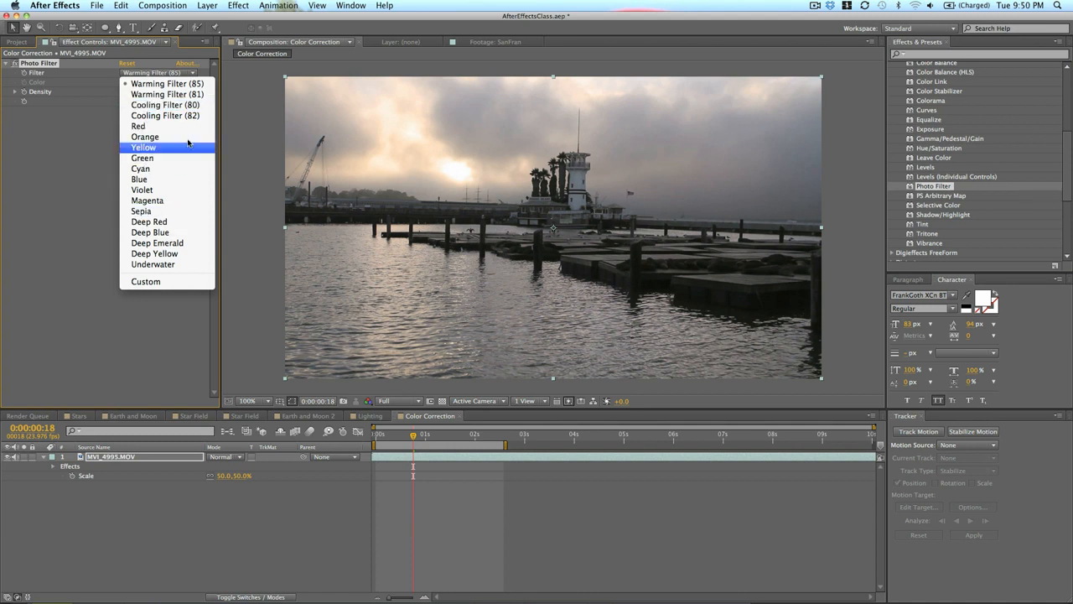
pyautogui.click(168, 83)
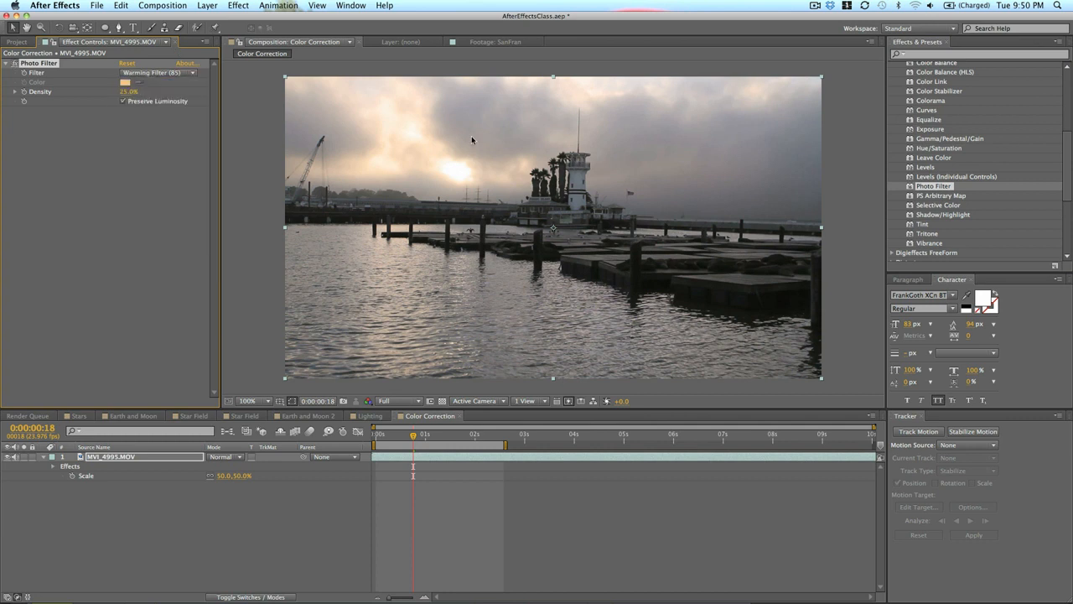
# Step: Try a strong Photo Filter Density, reduce it to 30%, and compare the footage with Preserve Luminosity off and on
pyautogui.moveTo(122, 95); pyautogui.dragTo(133, 97)
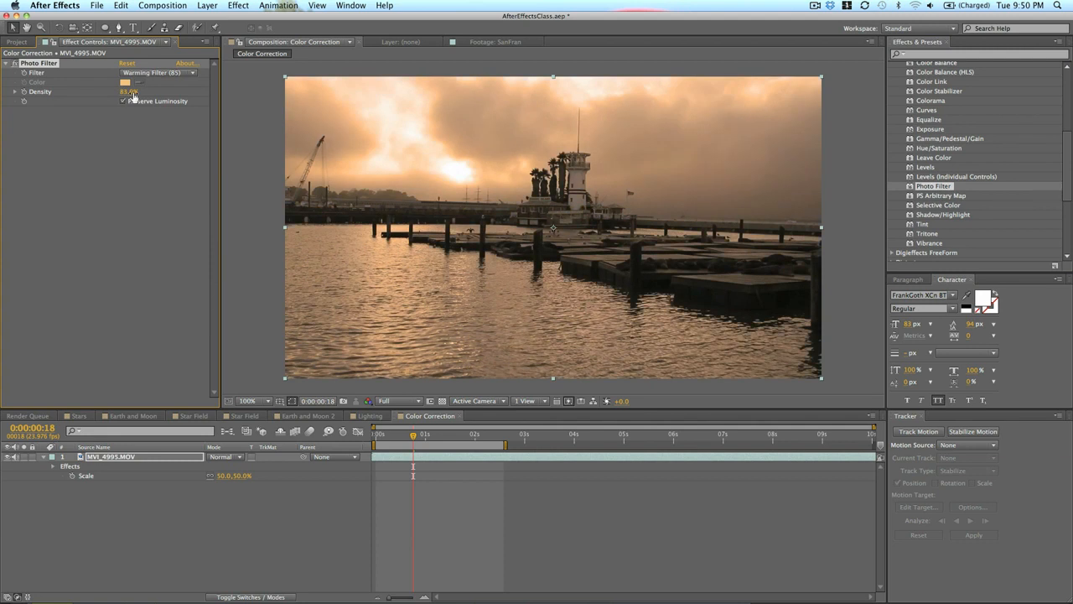
pyautogui.moveTo(132, 94); pyautogui.dragTo(126, 95)
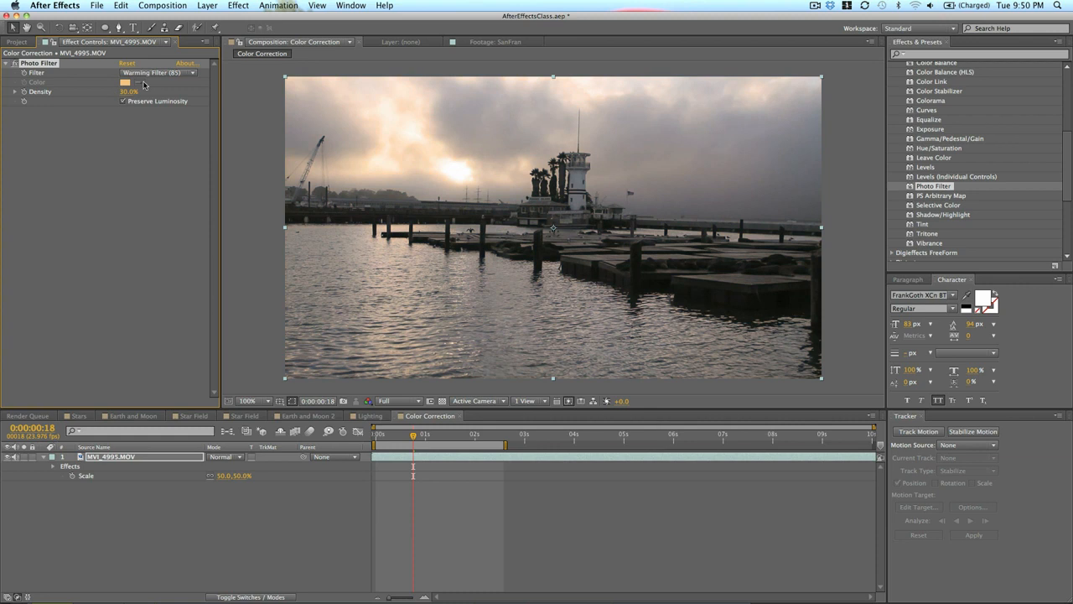
pyautogui.click(124, 101)
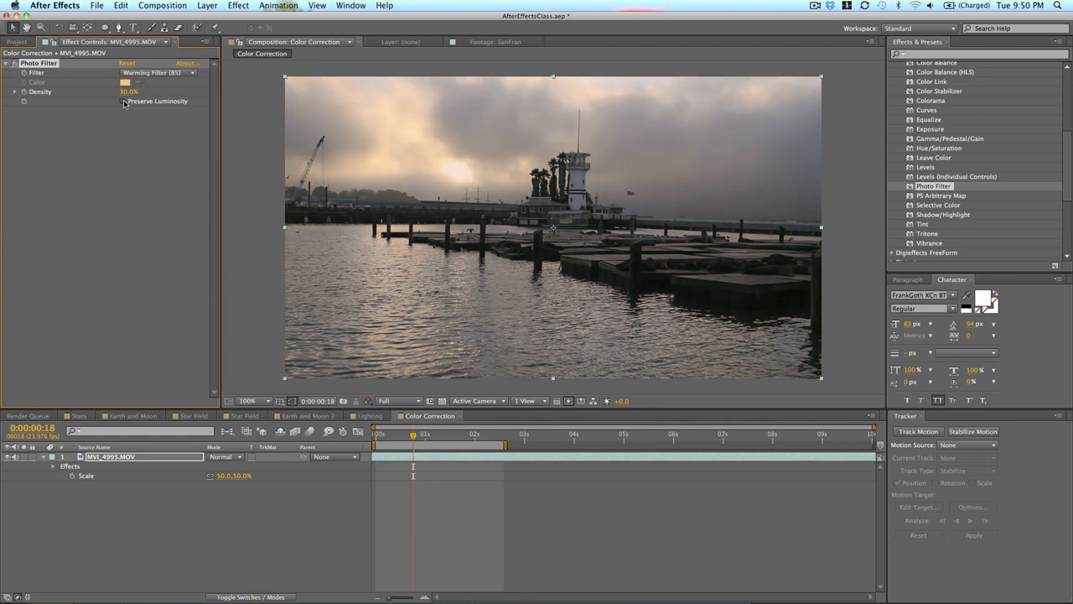
pyautogui.click(124, 101)
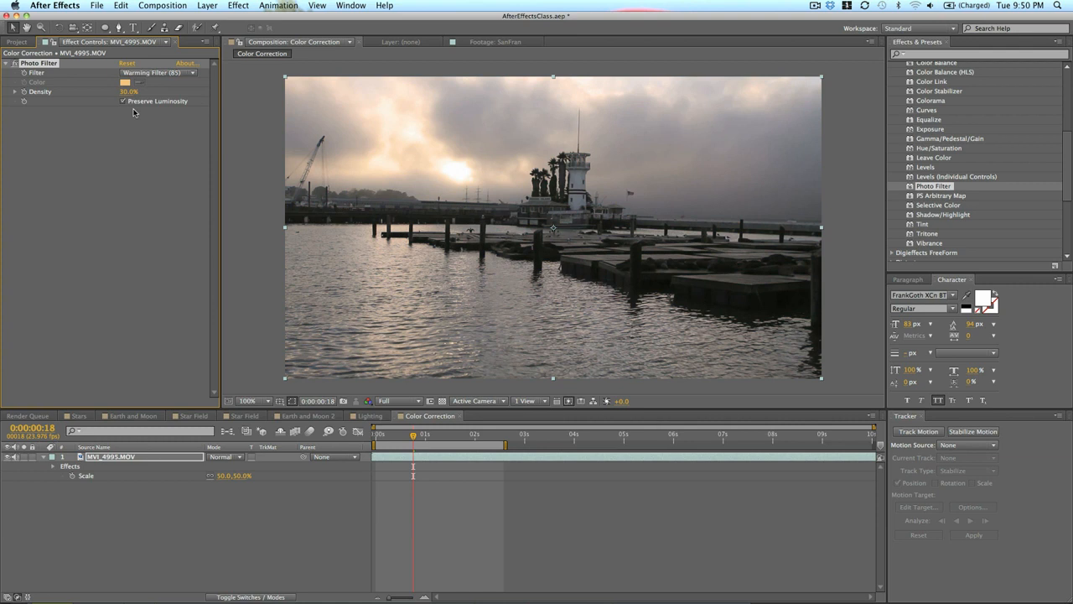
pyautogui.click(124, 101)
pyautogui.click(124, 101)
# Step: Try the Warming Filter (81), Red and Cooling Filter (82) presets in Photo Filter, lowering Density to 11%
pyautogui.click(134, 73)
pyautogui.click(145, 93)
pyautogui.click(146, 75)
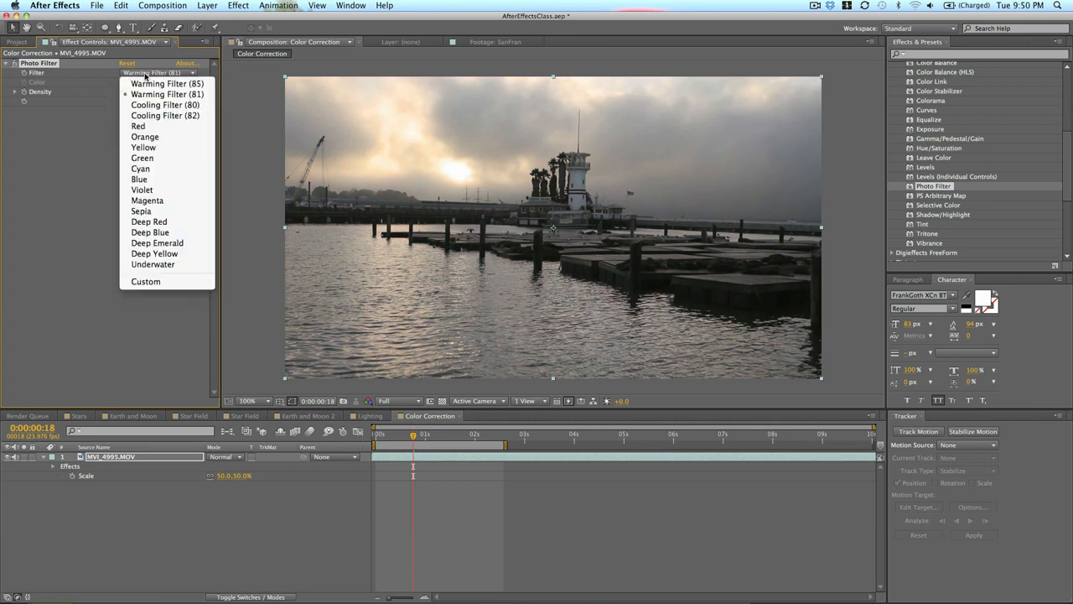
pyautogui.click(161, 125)
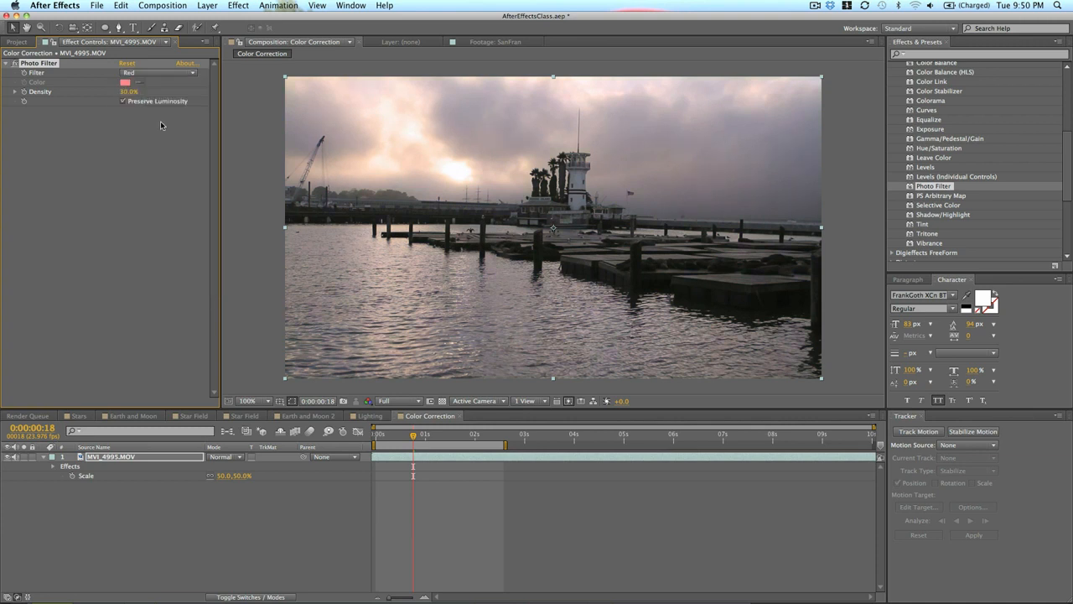
pyautogui.click(142, 75)
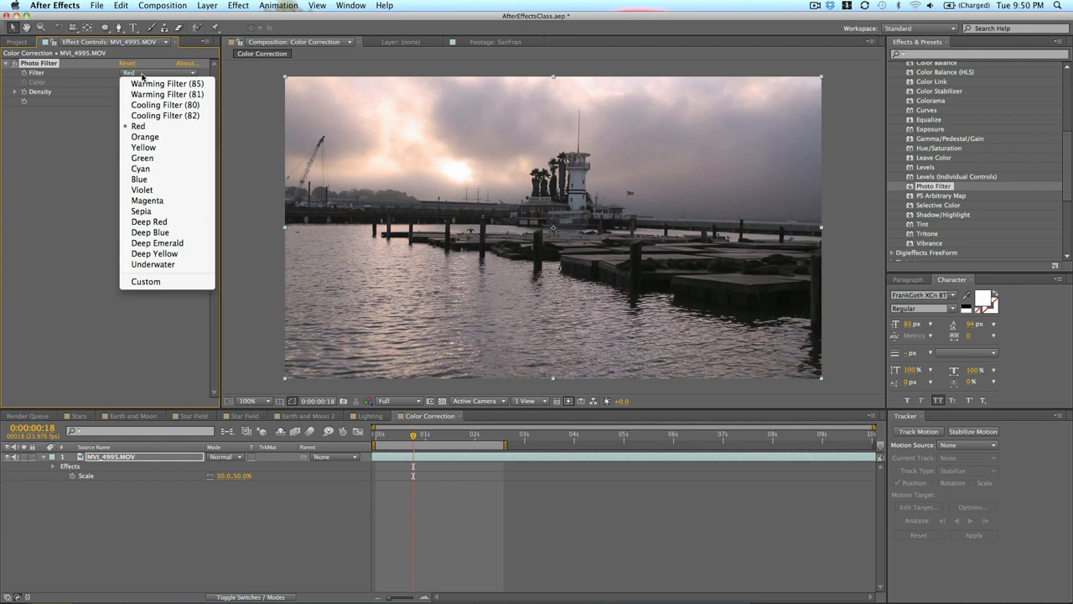
pyautogui.click(166, 115)
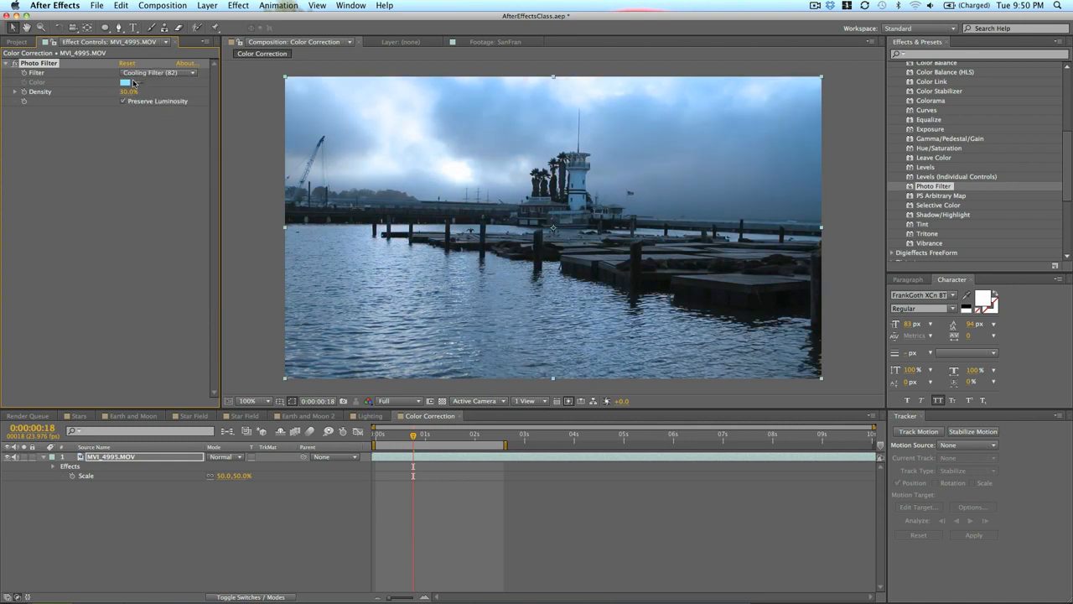
pyautogui.moveTo(121, 95); pyautogui.dragTo(97, 95)
pyautogui.click(134, 74)
pyautogui.click(140, 94)
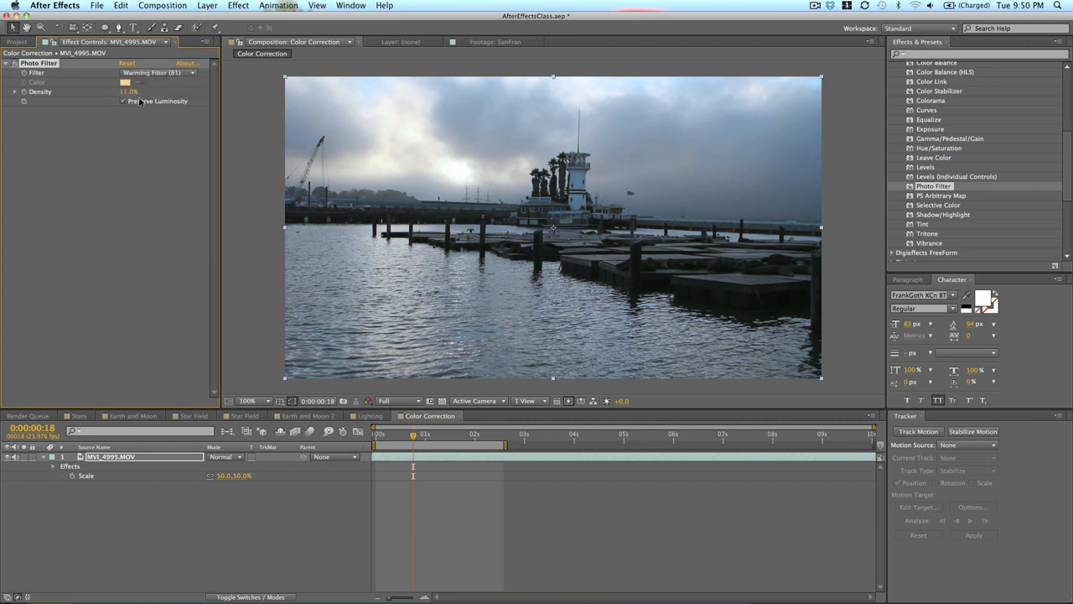
# Step: Set Photo Filter back to Warming Filter (85) with a Density of 46%
pyautogui.click(156, 75)
pyautogui.click(156, 83)
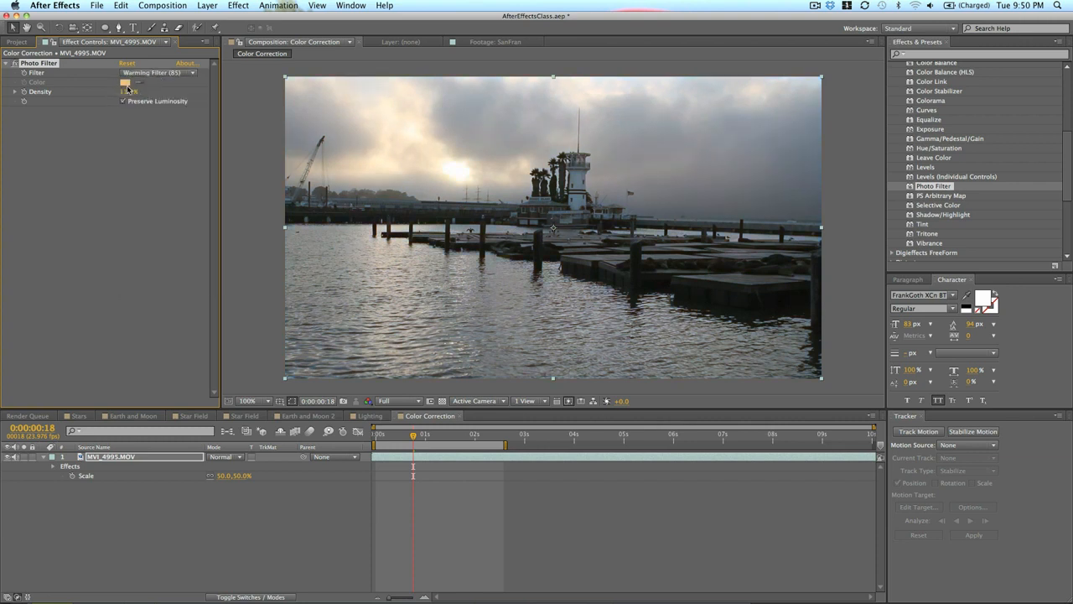
pyautogui.moveTo(129, 97); pyautogui.dragTo(127, 97)
# Step: Try the Exposure effect on the footage with a slightly raised master exposure, and remove the effect
pyautogui.scroll(2, 971, 158)
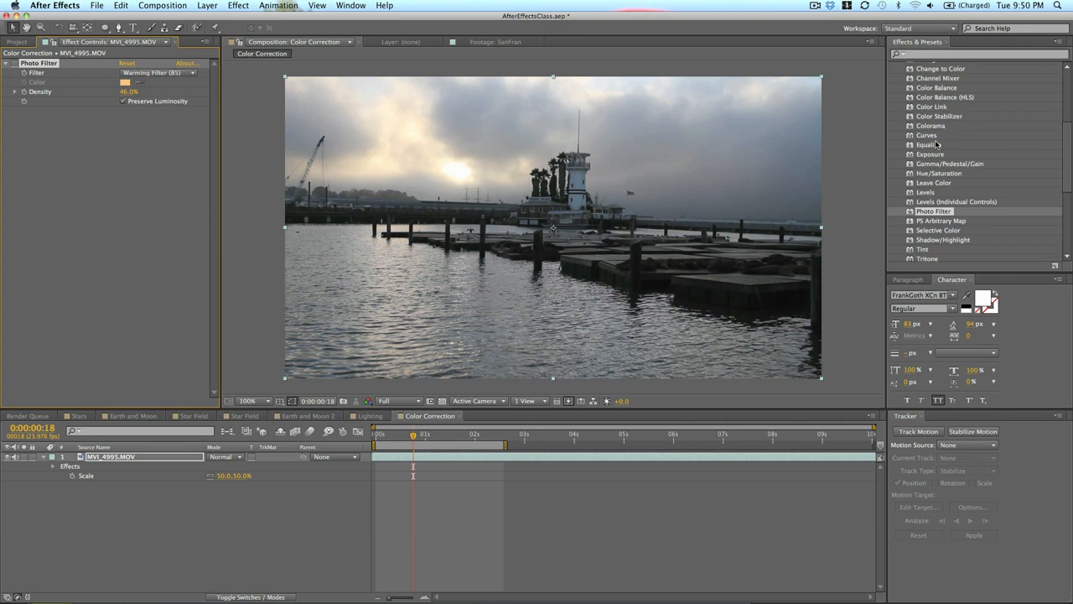
pyautogui.moveTo(929, 156); pyautogui.dragTo(136, 139)
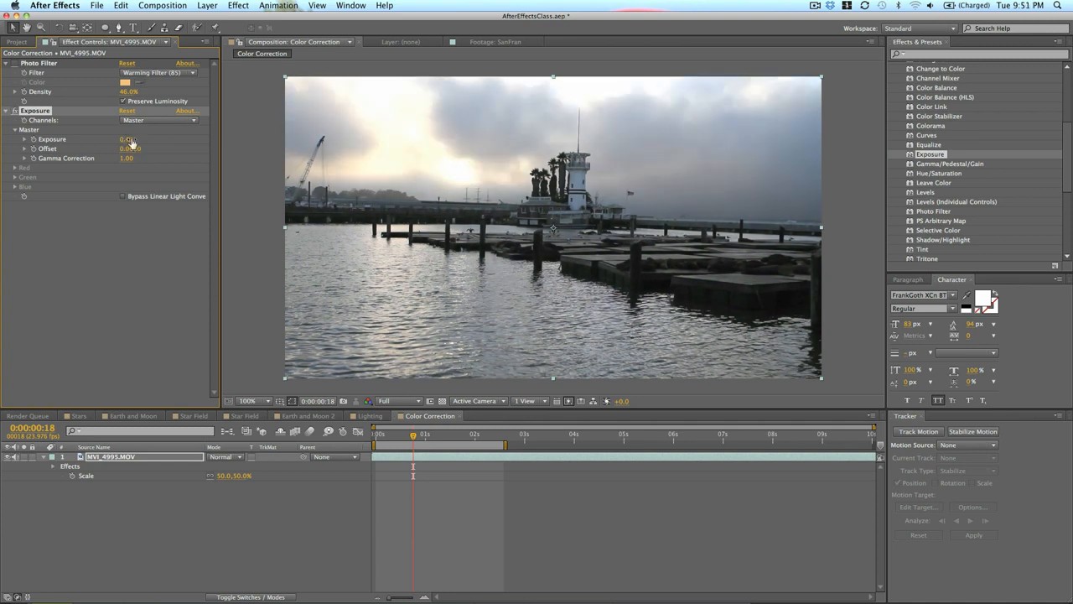
pyautogui.press('Delete')
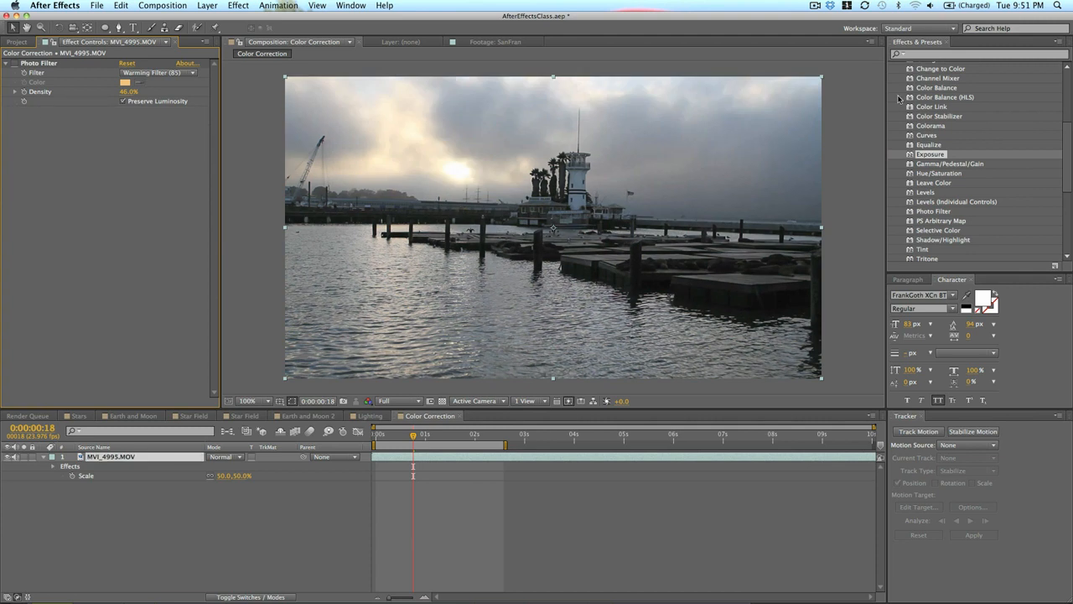
# Step: Apply Brightness & Contrast to the footage, with Brightness at 22 and Contrast at 21
pyautogui.scroll(4, 952, 186)
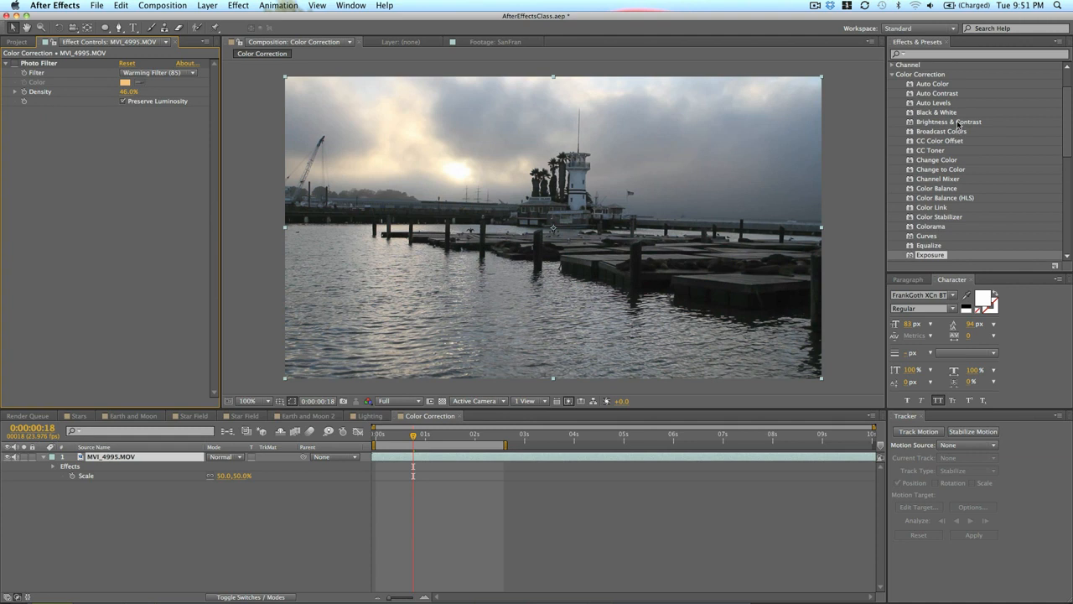
pyautogui.moveTo(956, 122); pyautogui.dragTo(550, 212)
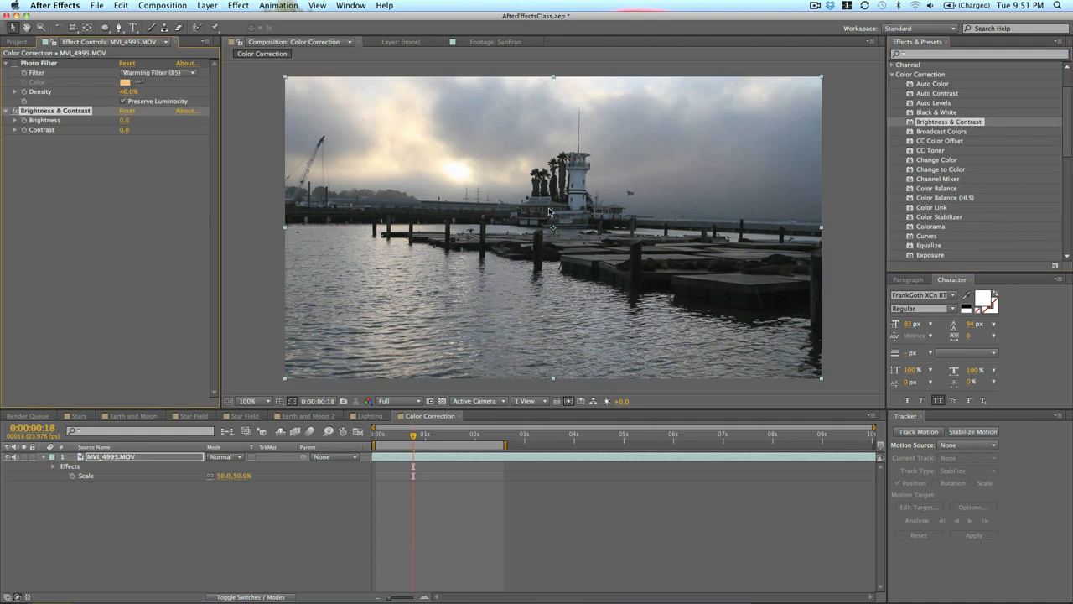
pyautogui.click(124, 132)
pyautogui.write('13')
pyautogui.press('Return')
pyautogui.click(124, 120)
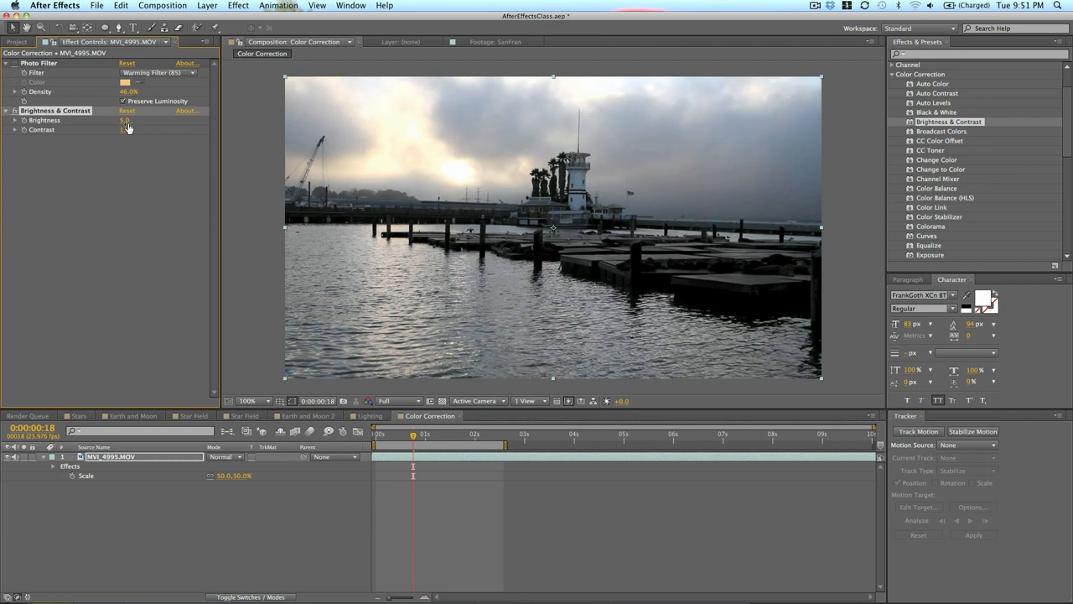
pyautogui.write('13')
pyautogui.press('Return')
pyautogui.moveTo(125, 137); pyautogui.dragTo(134, 124)
# Step: Compare the footage with Photo Filter and Brightness & Contrast switched on and off, leaving both effects enabled
pyautogui.click(15, 63)
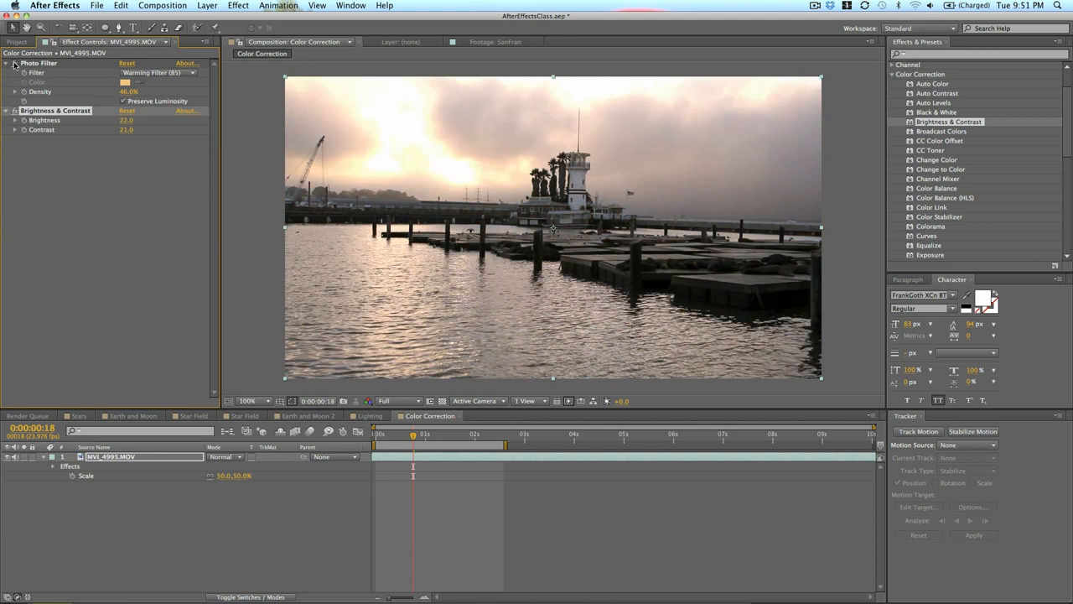
pyautogui.click(15, 63)
pyautogui.click(15, 64)
pyautogui.click(16, 64)
pyautogui.click(15, 110)
pyautogui.click(15, 110)
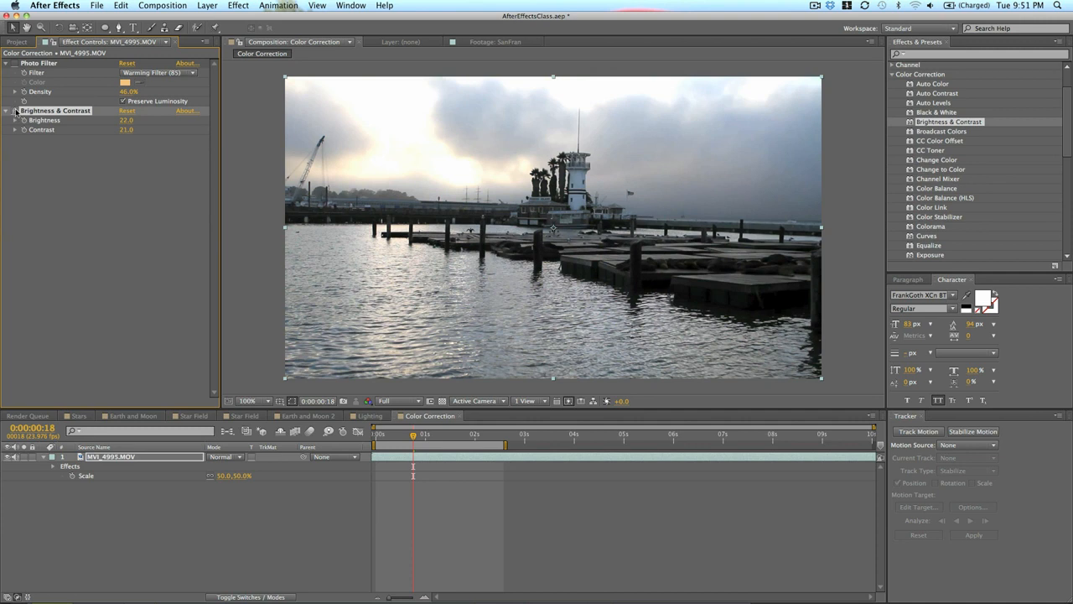
pyautogui.click(15, 64)
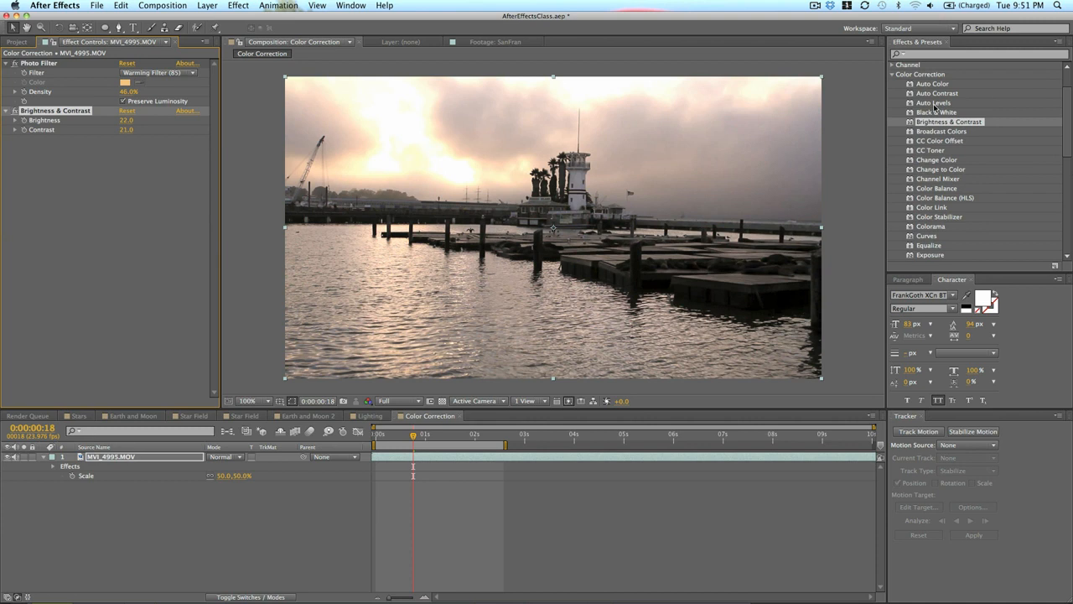
# Step: Try Black & White on the footage, and Color Balance with Shadow Red 73, Green 98 and Blue 53, removing each effect
pyautogui.moveTo(936, 111); pyautogui.dragTo(648, 166)
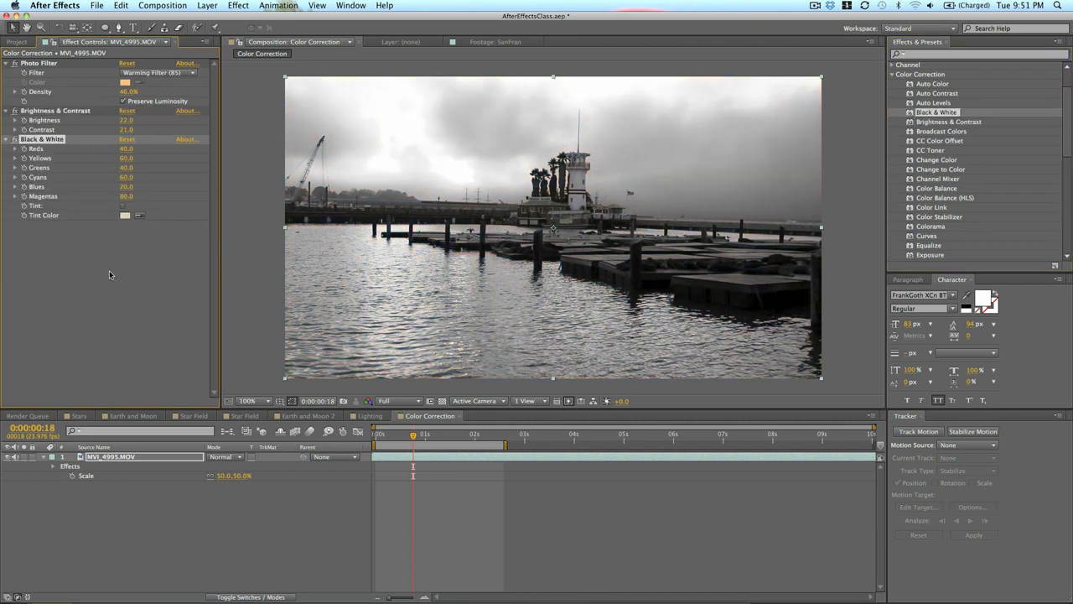
pyautogui.press('Delete')
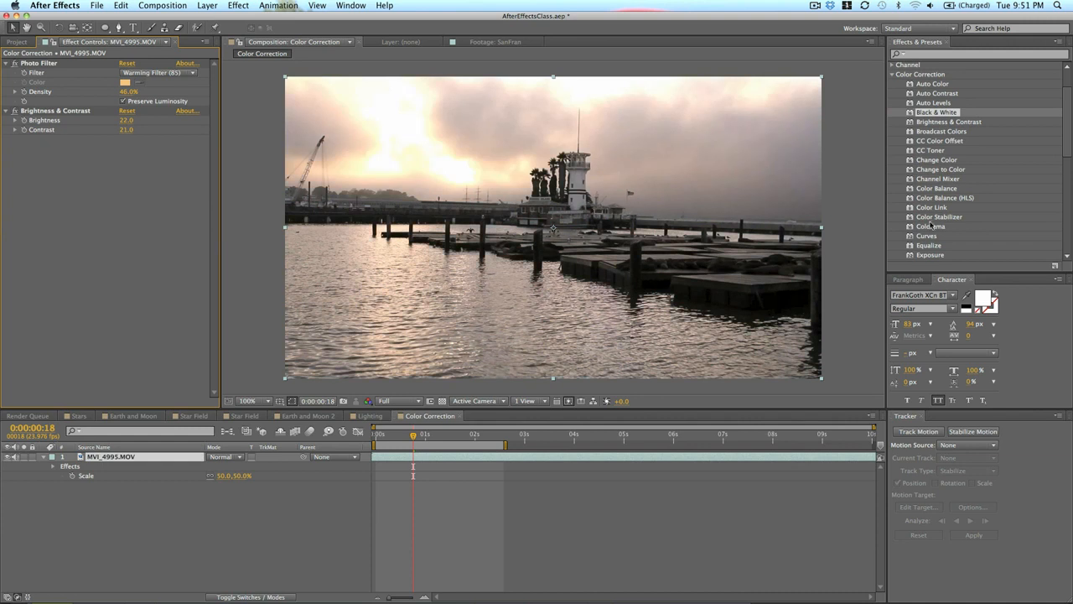
pyautogui.moveTo(948, 193); pyautogui.dragTo(685, 221)
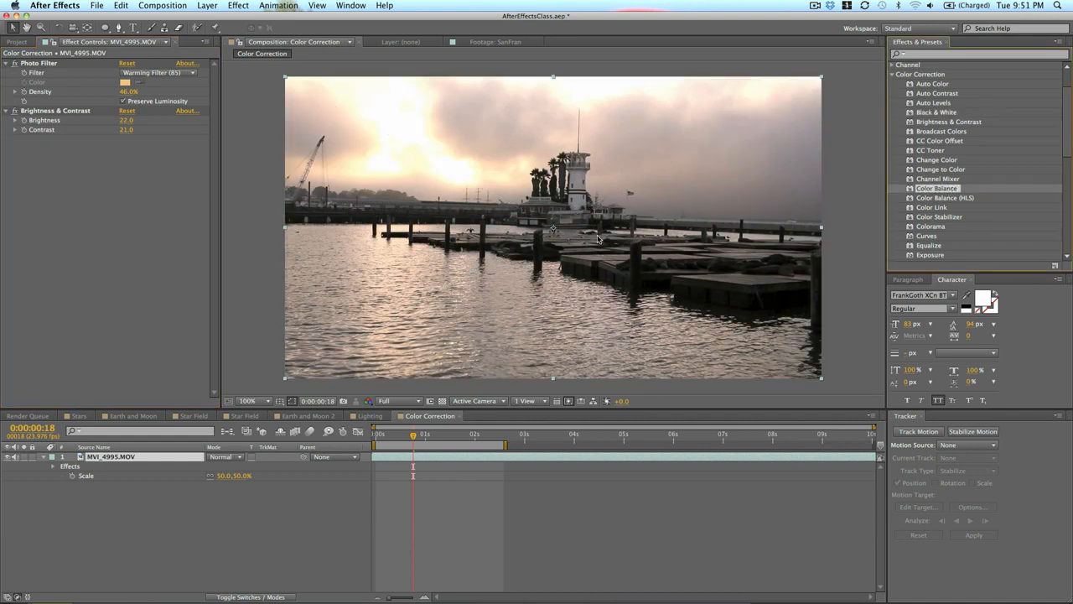
pyautogui.moveTo(126, 149); pyautogui.dragTo(176, 208)
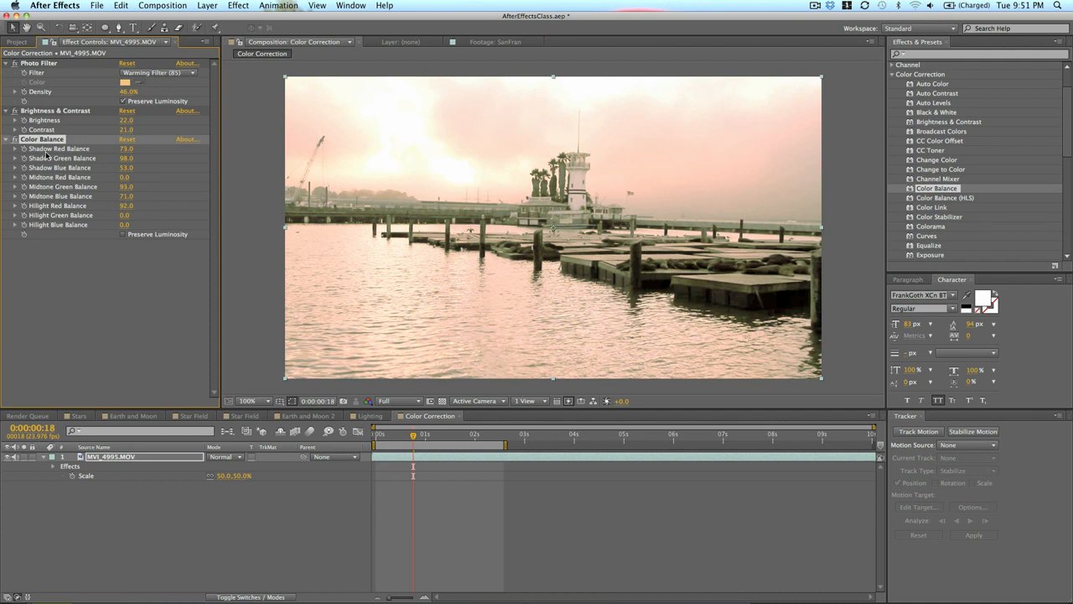
pyautogui.press('Delete')
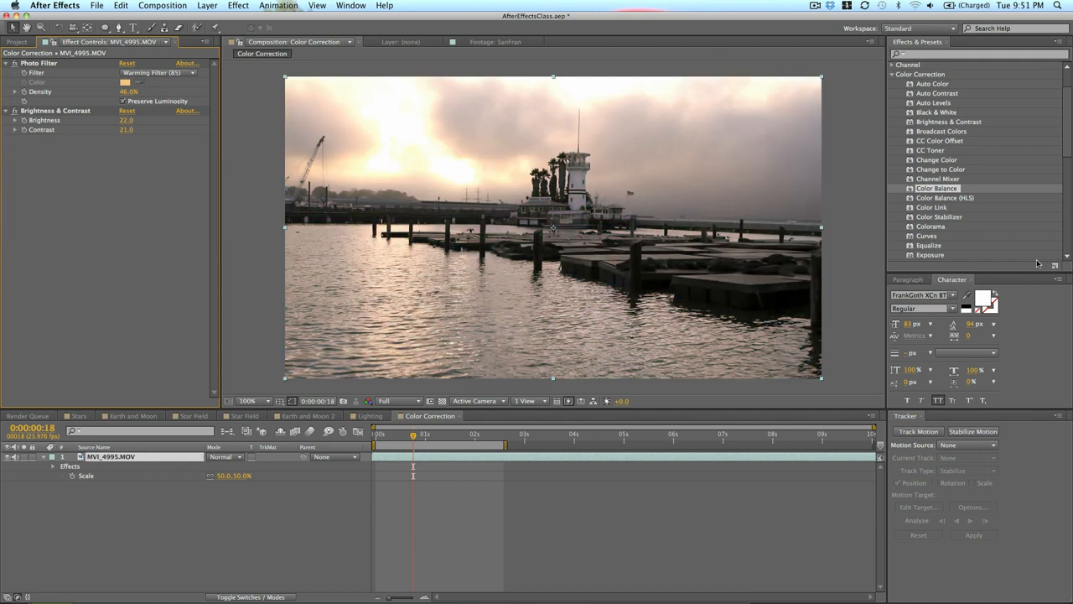
# Step: Apply the Tint effect to the footage and set Map White To to light red (FF4D4D)
pyautogui.scroll(-6, 973, 172)
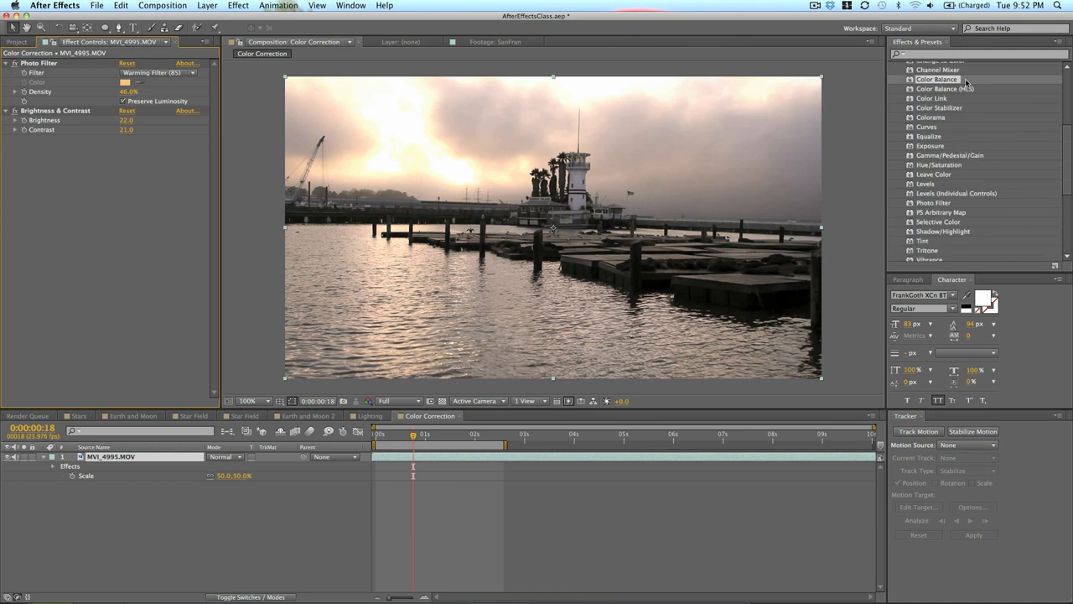
pyautogui.scroll(-2, 981, 180)
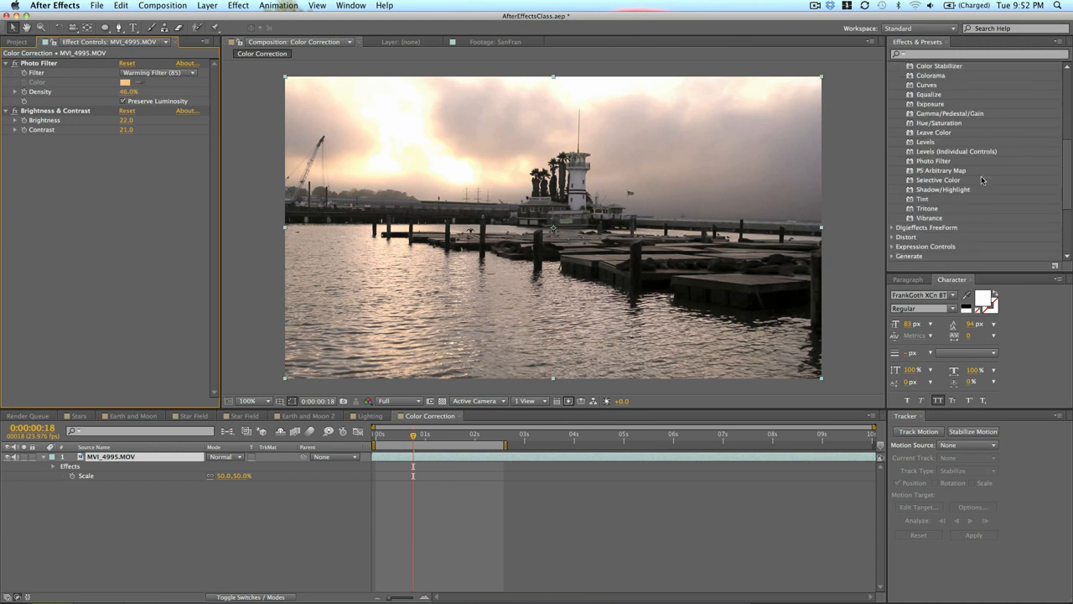
pyautogui.moveTo(922, 199); pyautogui.dragTo(436, 168)
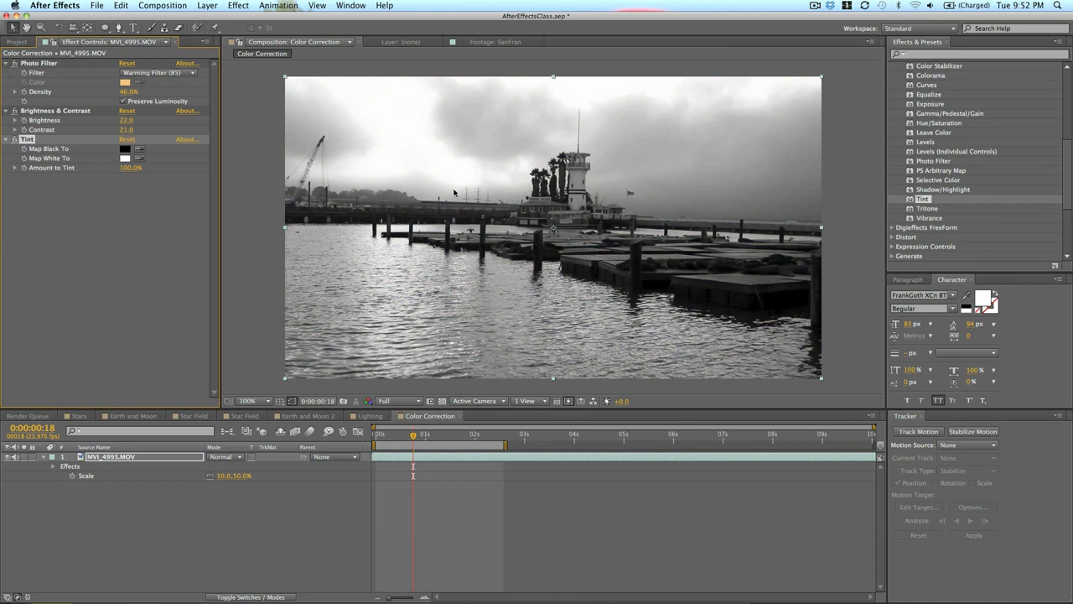
pyautogui.click(125, 157)
pyautogui.click(170, 95)
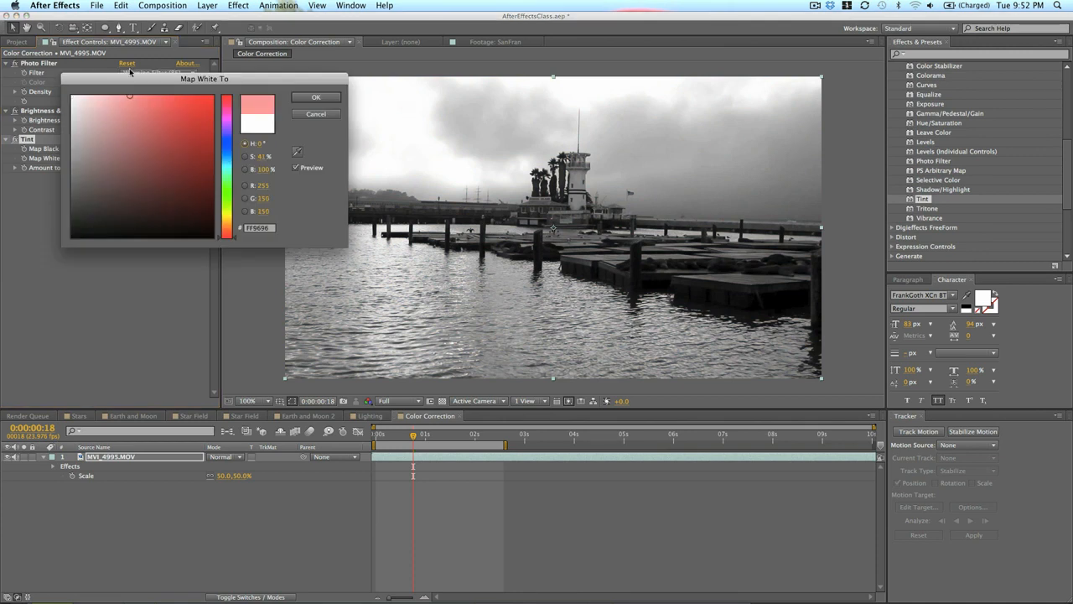
pyautogui.click(332, 98)
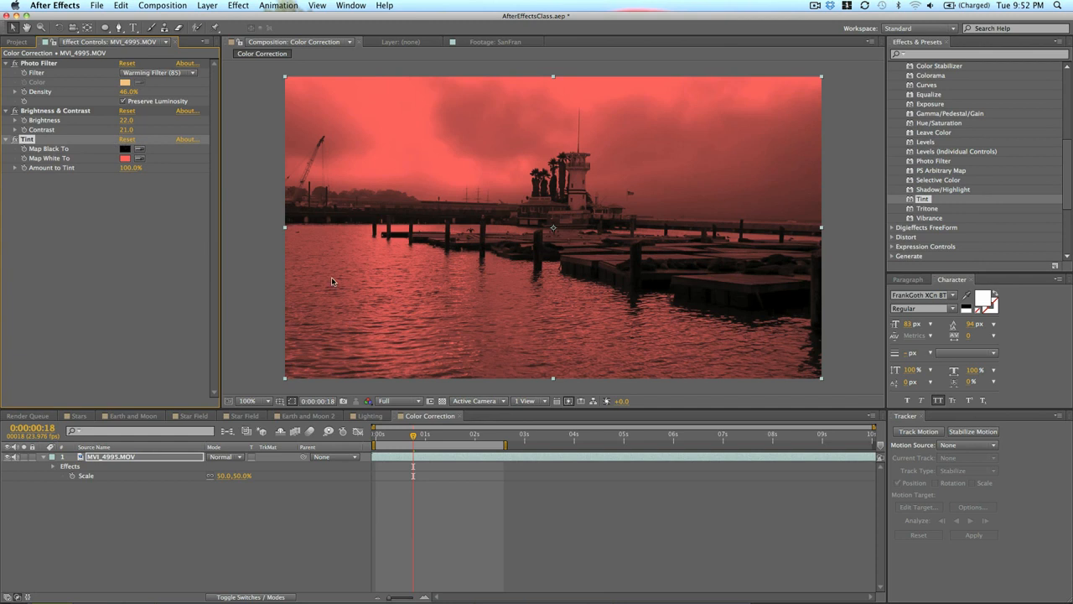
# Step: Set the Tint effect's Map Black To color to bright blue (0012FF)
pyautogui.click(125, 148)
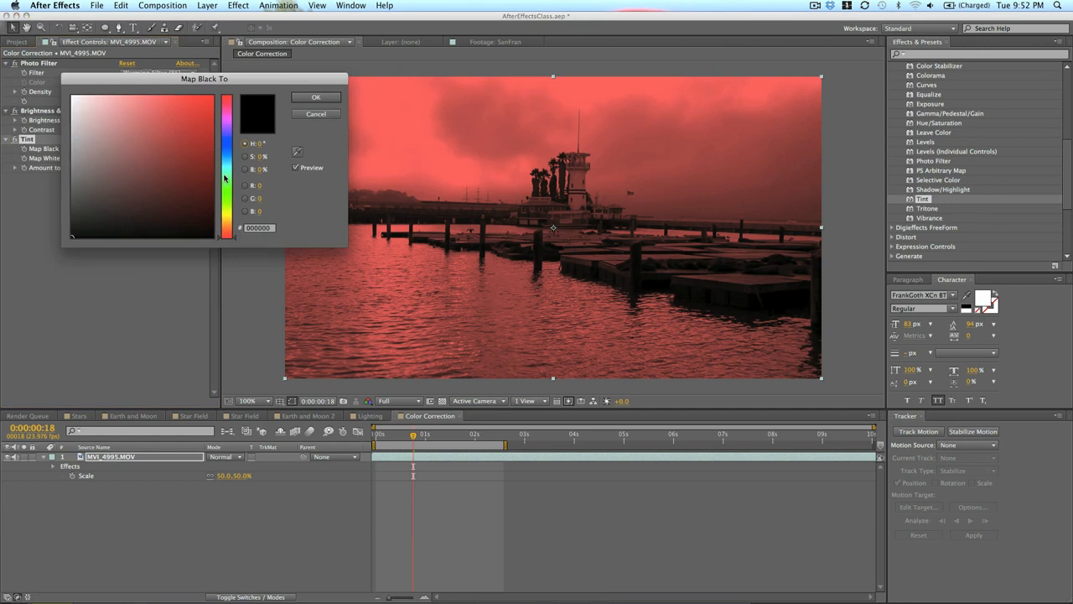
pyautogui.click(228, 145)
pyautogui.moveTo(229, 133); pyautogui.dragTo(229, 142)
pyautogui.click(210, 98)
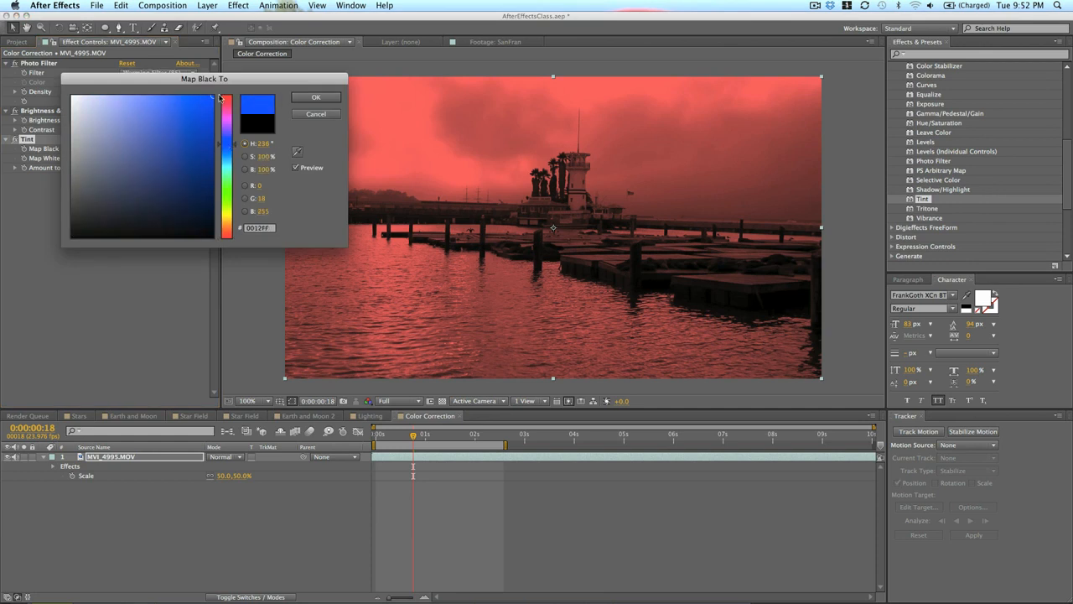
pyautogui.click(316, 97)
# Step: Change the Tint effect's Map White To to a darker red and set Amount to Tint to 11%
pyautogui.click(124, 159)
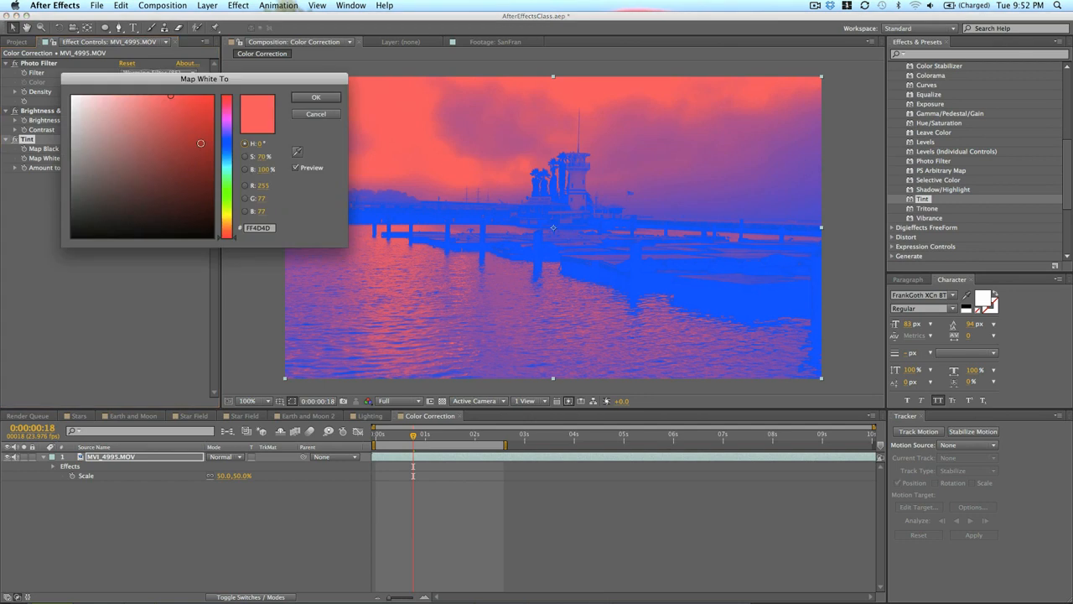
pyautogui.click(201, 144)
pyautogui.click(317, 96)
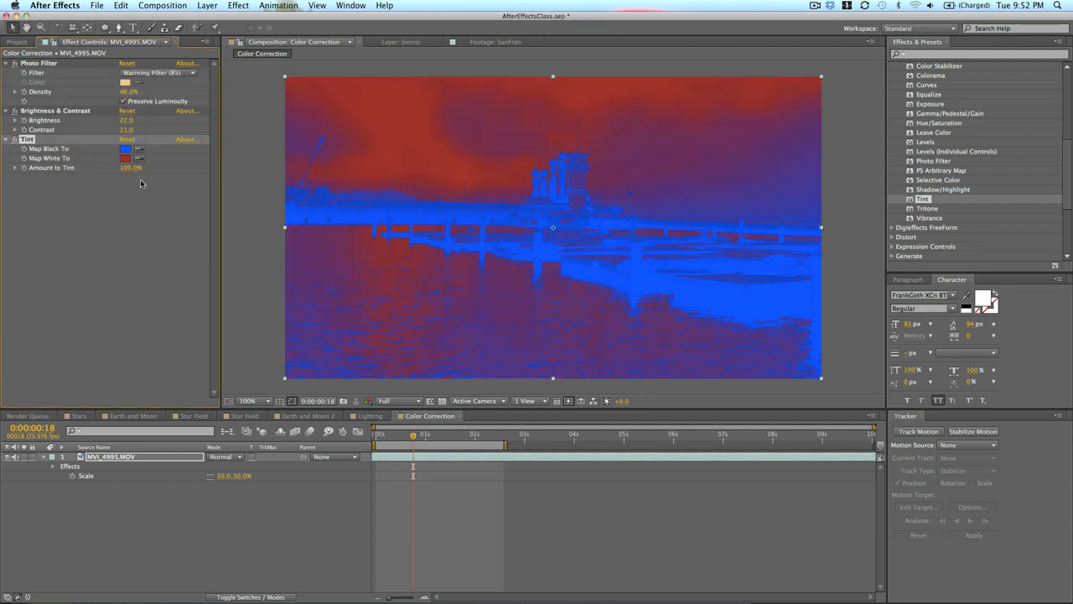
pyautogui.moveTo(139, 168); pyautogui.dragTo(127, 173)
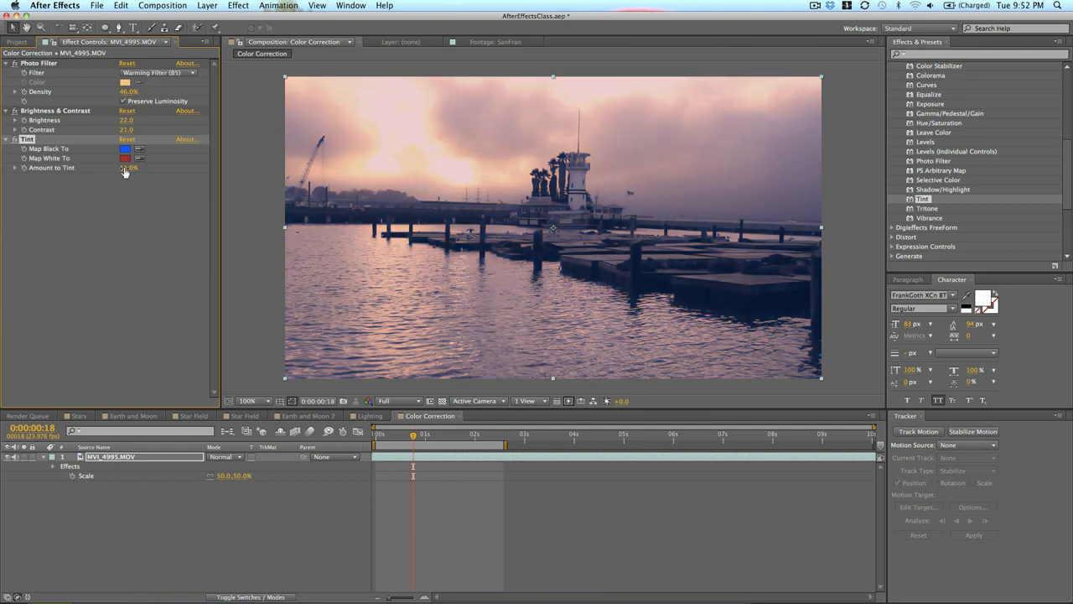
pyautogui.click(127, 170)
pyautogui.press('Return')
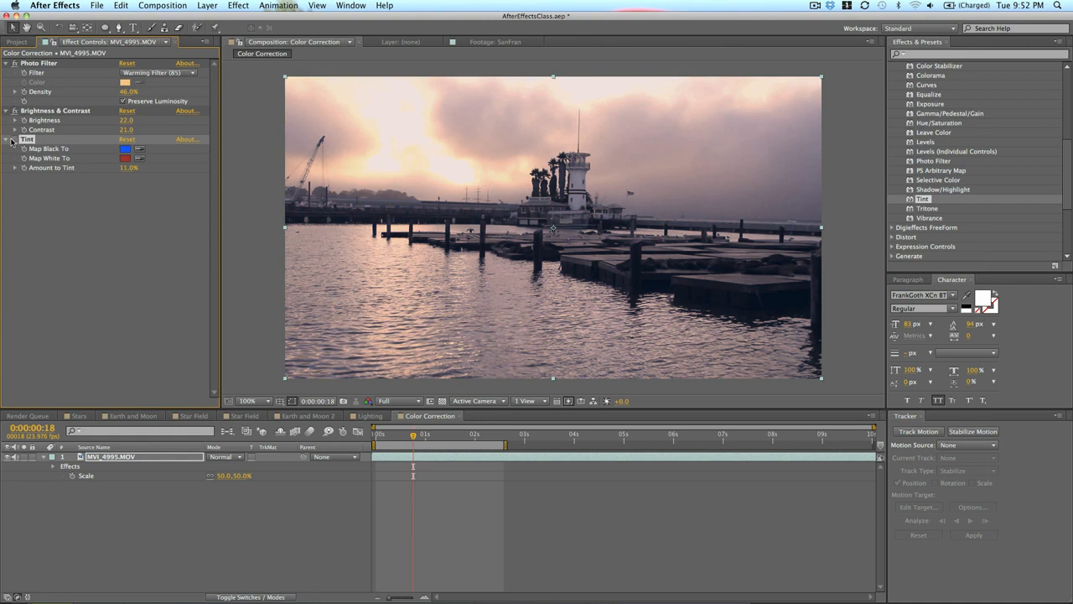